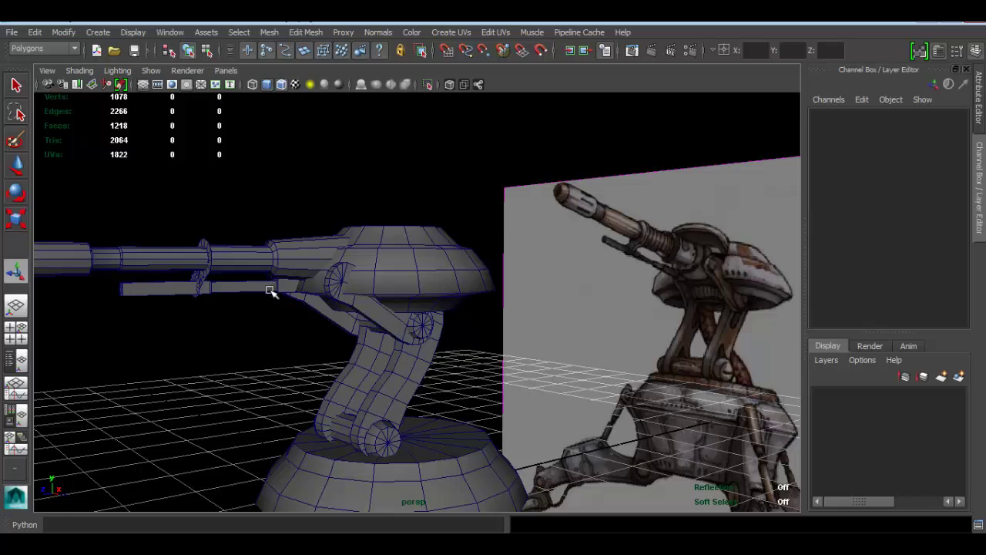
Select the thin rod beneath the main gun barrel and activate the Move tool
{"action": "mouse_move", "coordinate": [269, 290]}
{"action": "left_mouse_down", "text": "alt"}
{"action": "mouse_move", "coordinate": [447, 293]}
{"action": "mouse_move", "coordinate": [437, 321]}
{"action": "mouse_move", "coordinate": [374, 301]}
{"action": "mouse_move", "coordinate": [299, 361]}
{"action": "mouse_move", "coordinate": [285, 291]}
{"action": "left_mouse_up", "text": "alt"}
{"action": "left_click", "coordinate": [414, 302]}
{"action": "left_click", "coordinate": [298, 360]}
{"action": "left_click", "coordinate": [248, 283]}
{"action": "key", "text": "w"}
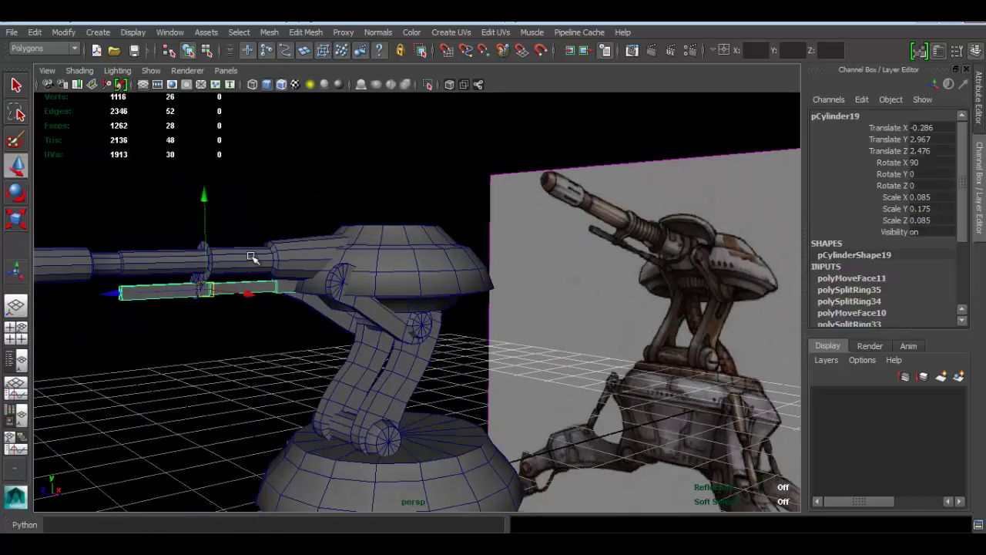
Try lowering the thin rod slightly beneath the gun barrel, and undo the move
{"action": "middle_click_drag", "start_coordinate": [267, 278], "coordinate": [333, 293], "text": "alt"}
{"action": "left_click_drag", "start_coordinate": [333, 292], "coordinate": [351, 260], "text": "alt"}
{"action": "scroll", "coordinate": [298, 243], "scroll_direction": "up", "scroll_amount": 3}
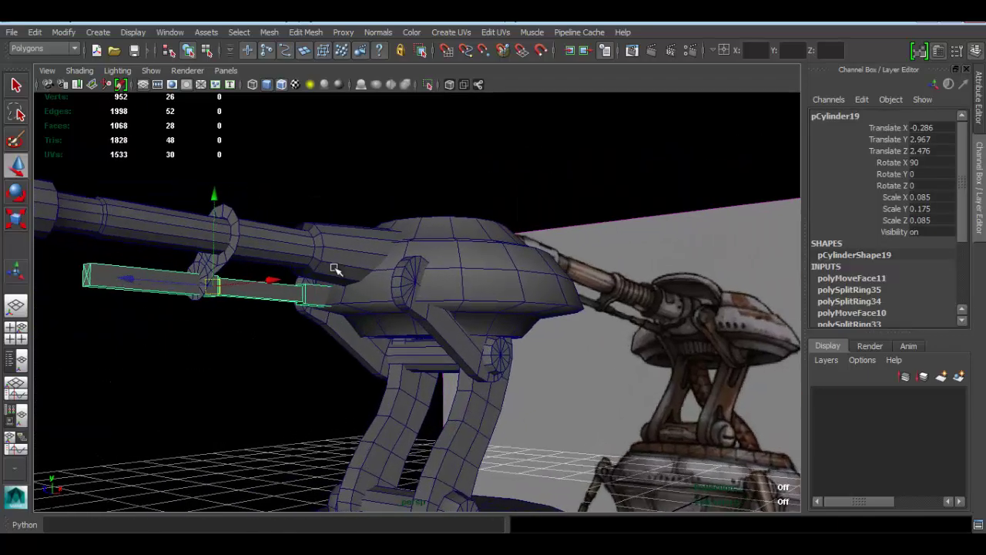
{"action": "left_click_drag", "start_coordinate": [215, 199], "coordinate": [217, 202]}
{"action": "key", "text": "ctrl+z"}
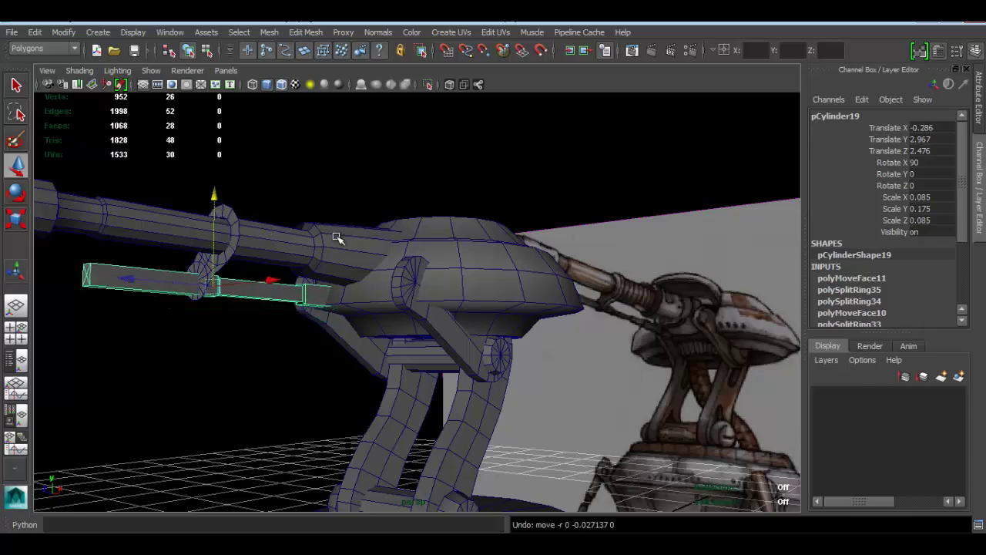
{"action": "left_click_drag", "start_coordinate": [363, 288], "coordinate": [357, 289], "text": "alt"}
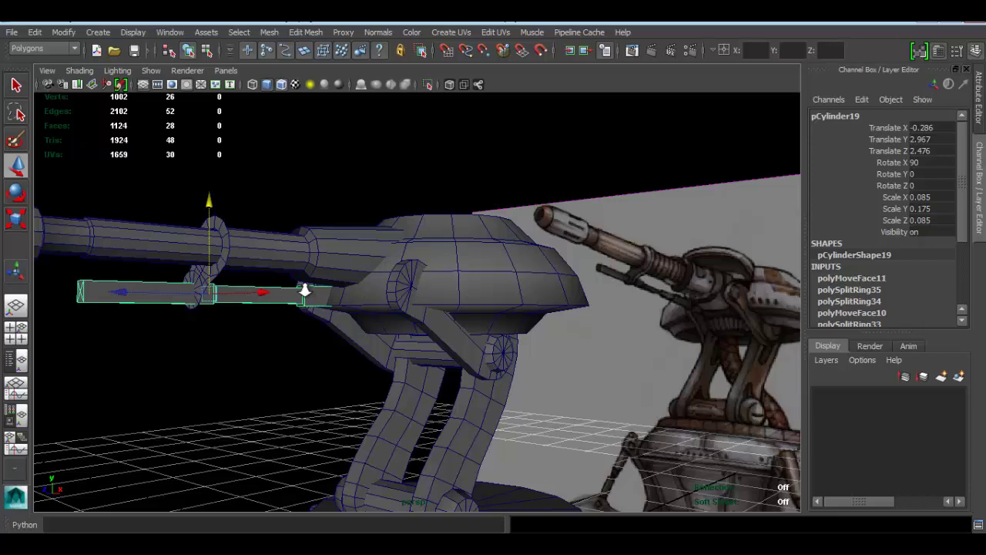
Insert an edge loop around the thicker rear end of the thin rod, close to the turret
{"action": "scroll", "coordinate": [305, 291], "scroll_direction": "up", "scroll_amount": 5}
{"action": "right_click_drag", "start_coordinate": [182, 233], "coordinate": [137, 232]}
{"action": "middle_click_drag", "start_coordinate": [154, 236], "coordinate": [409, 258], "text": "alt"}
{"action": "scroll", "coordinate": [407, 260], "scroll_direction": "up", "scroll_amount": 3}
{"action": "left_click_drag", "start_coordinate": [329, 288], "coordinate": [355, 306], "text": "alt"}
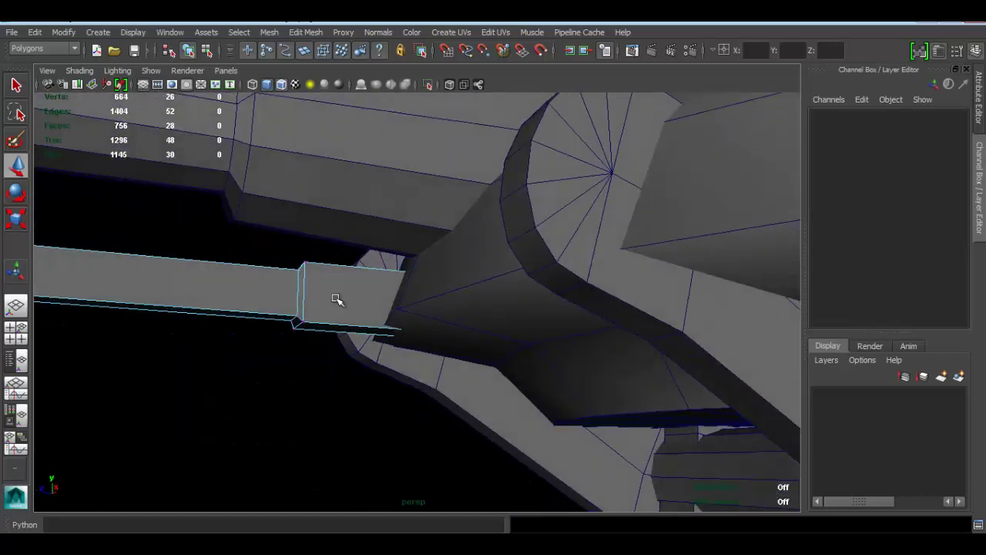
{"action": "right_click_drag", "start_coordinate": [356, 231], "coordinate": [357, 208]}
{"action": "left_click", "coordinate": [305, 32]}
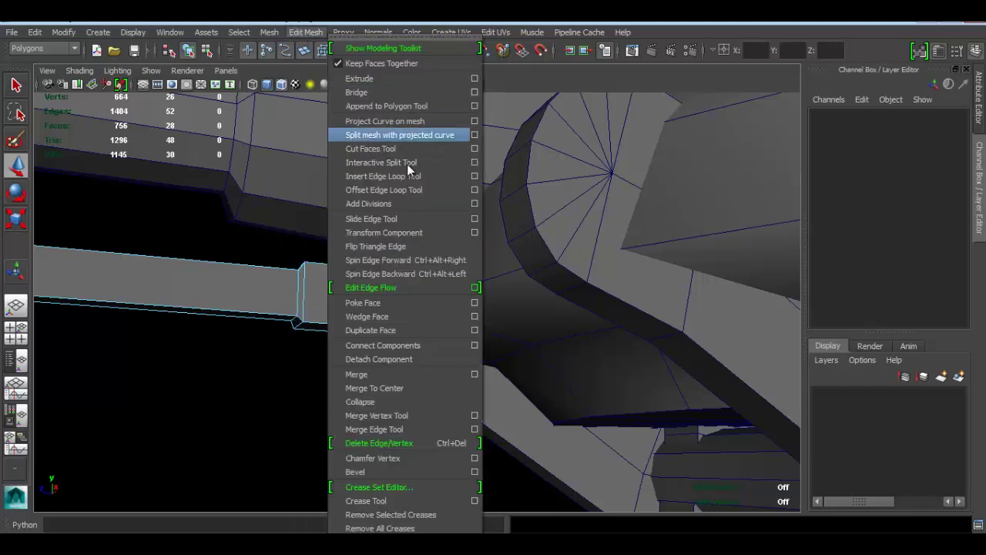
{"action": "left_click", "coordinate": [383, 175]}
{"action": "left_click_drag", "start_coordinate": [416, 339], "coordinate": [361, 346], "text": "alt"}
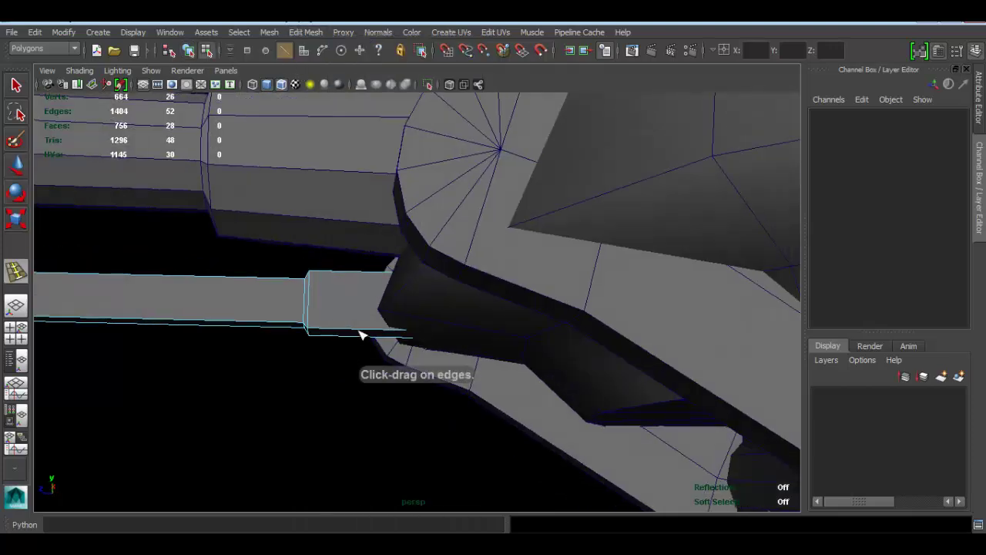
{"action": "left_click", "coordinate": [360, 333]}
{"action": "key", "text": "q"}
Reposition the rear-end vertices of the thin rod beside the turret to reshape that end
{"action": "right_click_drag", "start_coordinate": [368, 295], "coordinate": [320, 228]}
{"action": "left_click_drag", "start_coordinate": [449, 284], "coordinate": [473, 282], "text": "alt"}
{"action": "key", "text": "w"}
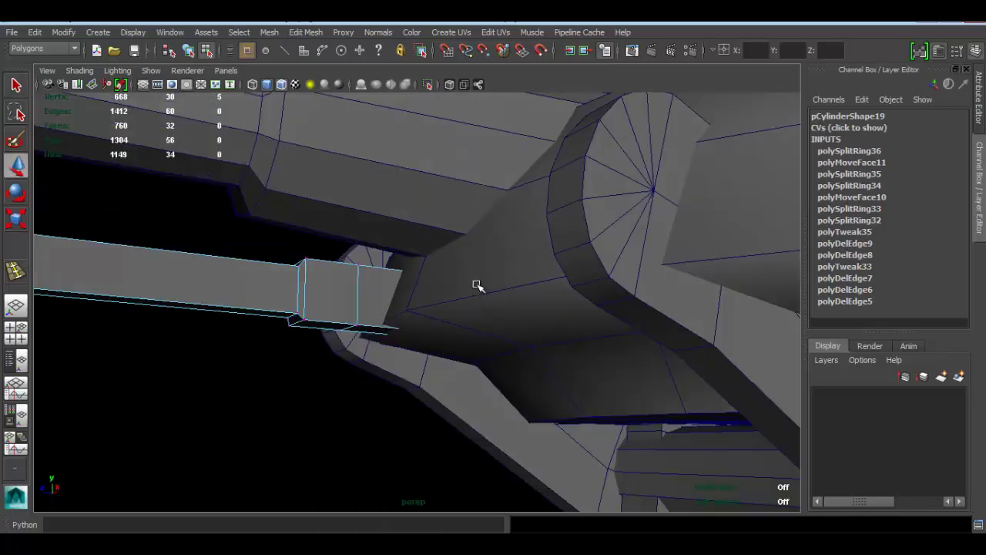
{"action": "left_click_drag", "start_coordinate": [419, 225], "coordinate": [418, 252]}
{"action": "left_click_drag", "start_coordinate": [455, 307], "coordinate": [467, 346], "text": "alt"}
{"action": "left_click_drag", "start_coordinate": [556, 255], "coordinate": [558, 271]}
{"action": "left_click_drag", "start_coordinate": [434, 275], "coordinate": [307, 287], "text": "alt"}
{"action": "left_click_drag", "start_coordinate": [418, 285], "coordinate": [532, 347], "text": "alt"}
{"action": "left_click_drag", "start_coordinate": [420, 345], "coordinate": [427, 344]}
{"action": "right_click_drag", "start_coordinate": [301, 286], "coordinate": [453, 221]}
{"action": "right_click_drag", "start_coordinate": [279, 274], "coordinate": [379, 176]}
Move the clamp ring joining the barrel and thin rod to Translate X -0.019, Translate Y 0.015 to centre it on the barrel
{"action": "left_click_drag", "start_coordinate": [378, 177], "coordinate": [413, 319], "text": "alt"}
{"action": "scroll", "coordinate": [334, 306], "scroll_direction": "up", "scroll_amount": 4}
{"action": "left_click", "coordinate": [284, 291]}
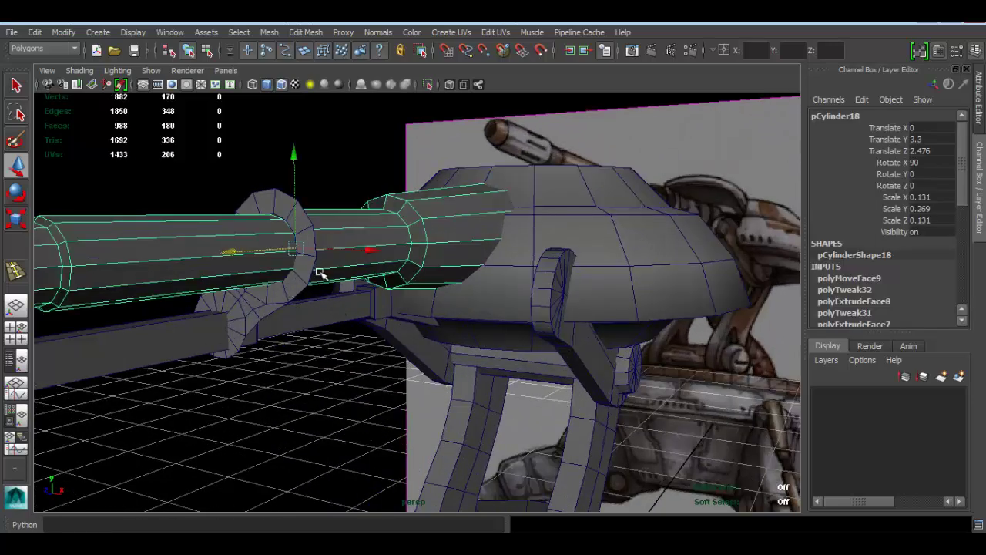
{"action": "left_click", "coordinate": [245, 314]}
{"action": "scroll", "coordinate": [341, 244], "scroll_direction": "up", "scroll_amount": 4}
{"action": "scroll", "coordinate": [484, 228], "scroll_direction": "up", "scroll_amount": 2}
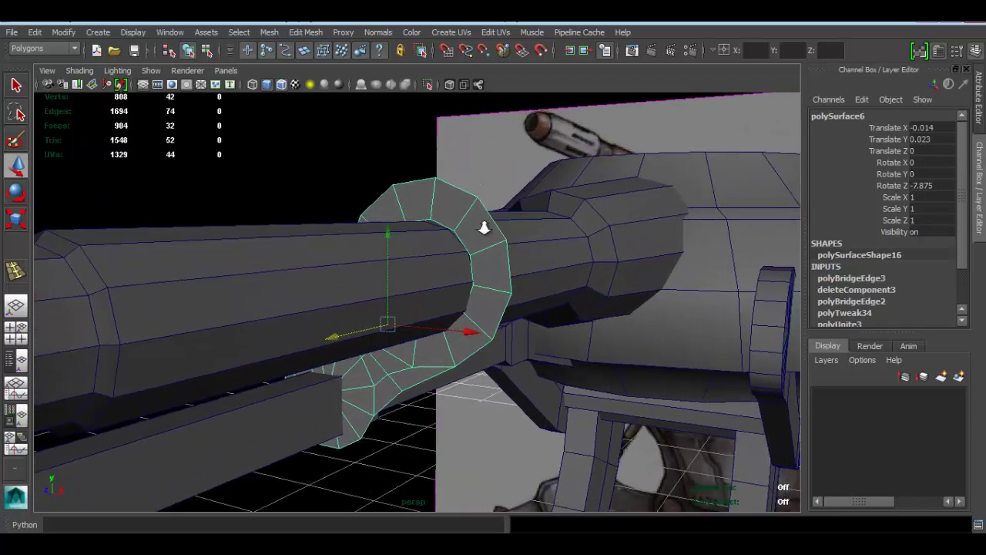
{"action": "left_click_drag", "start_coordinate": [483, 228], "coordinate": [551, 241], "text": "alt"}
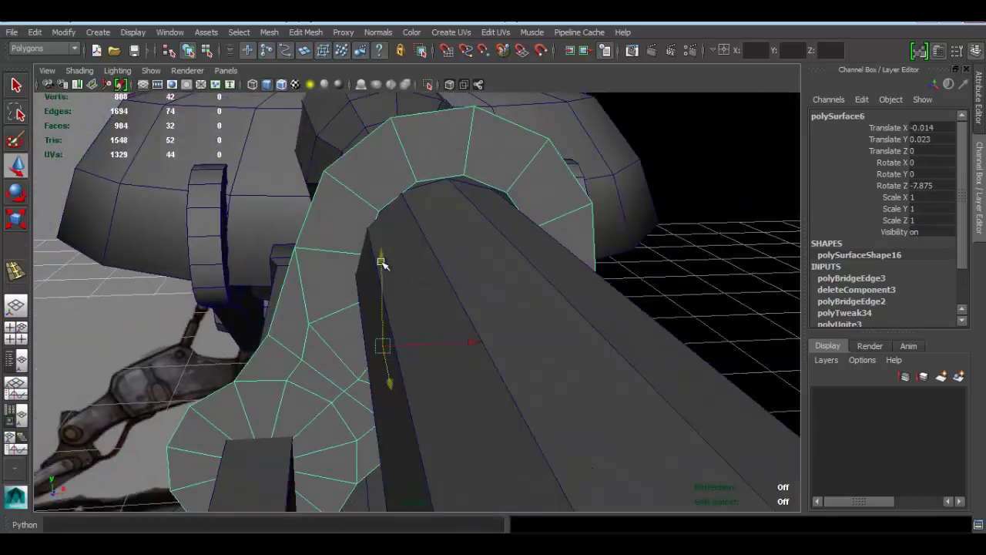
{"action": "left_click_drag", "start_coordinate": [382, 261], "coordinate": [422, 266]}
{"action": "left_click_drag", "start_coordinate": [470, 344], "coordinate": [466, 344]}
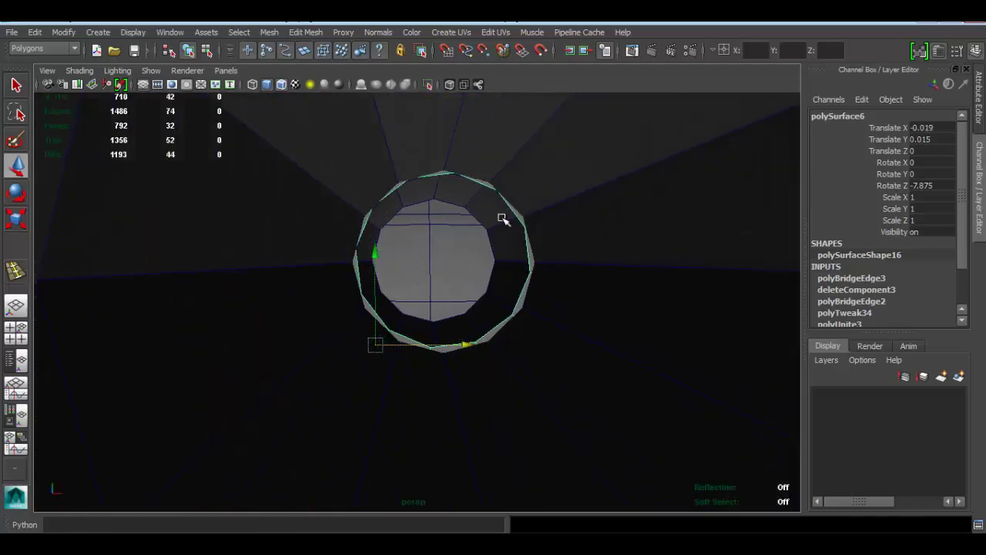
{"action": "left_click_drag", "start_coordinate": [507, 219], "coordinate": [519, 270], "text": "alt"}
{"action": "right_click_drag", "start_coordinate": [452, 158], "coordinate": [429, 201]}
{"action": "key", "text": "r"}
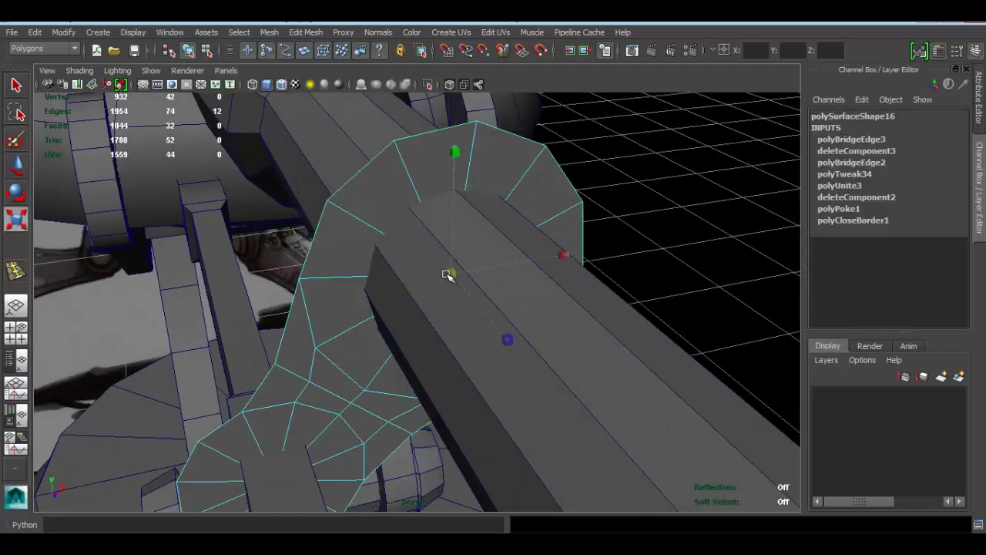
{"action": "right_click_drag", "start_coordinate": [470, 129], "coordinate": [486, 114]}
{"action": "left_click", "coordinate": [410, 180]}
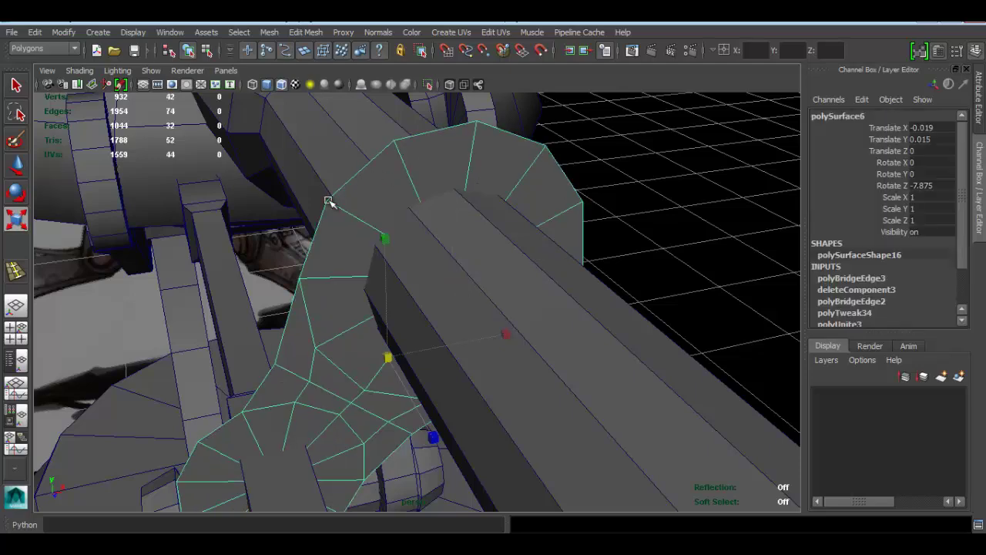
{"action": "left_click_drag", "start_coordinate": [329, 204], "coordinate": [396, 208], "text": "alt"}
Extrude all faces of the flat clamp ring to give it thickness along the barrel, and return to object mode
{"action": "right_click_drag", "start_coordinate": [423, 174], "coordinate": [420, 194]}
{"action": "double_click", "coordinate": [421, 194]}
{"action": "scroll", "coordinate": [422, 195], "scroll_direction": "down", "scroll_amount": 3}
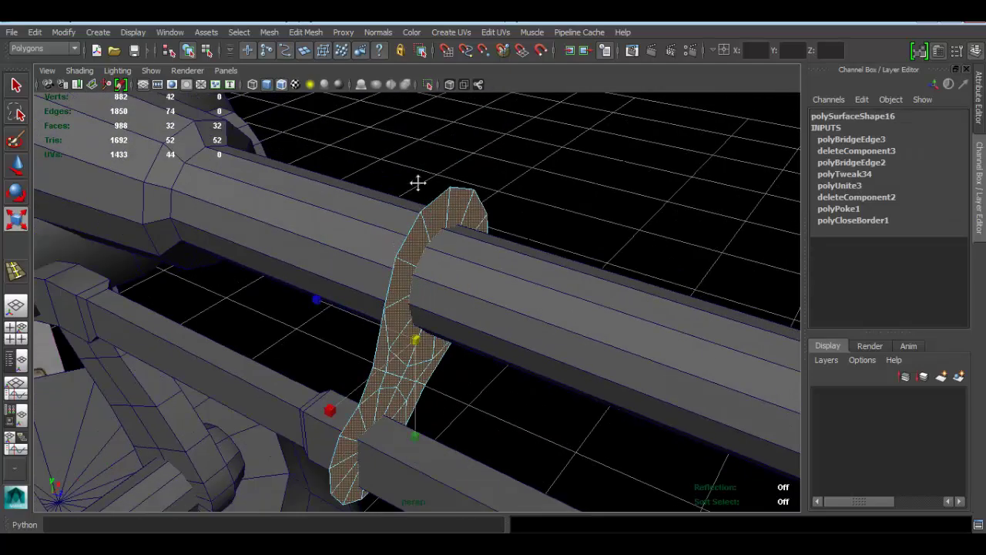
{"action": "left_click", "coordinate": [306, 31]}
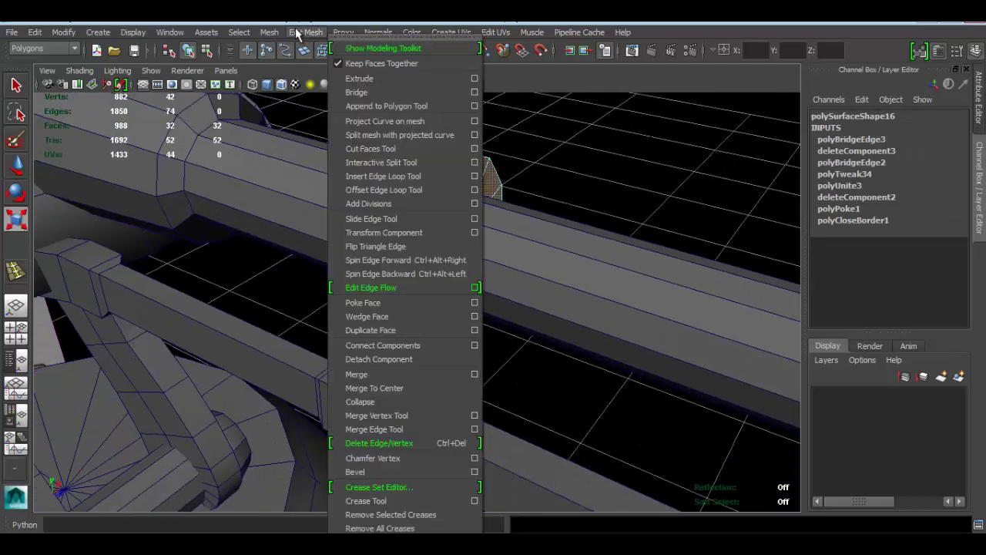
{"action": "left_click", "coordinate": [379, 83]}
{"action": "left_click_drag", "start_coordinate": [418, 204], "coordinate": [477, 357], "text": "alt"}
{"action": "key", "text": "w"}
{"action": "left_click_drag", "start_coordinate": [516, 318], "coordinate": [526, 343], "text": "alt"}
{"action": "left_click_drag", "start_coordinate": [550, 302], "coordinate": [405, 290], "text": "alt"}
{"action": "scroll", "coordinate": [451, 275], "scroll_direction": "down", "scroll_amount": 5}
{"action": "middle_click_drag", "start_coordinate": [452, 273], "coordinate": [312, 306], "text": "alt"}
{"action": "key", "text": "bracketleft"}
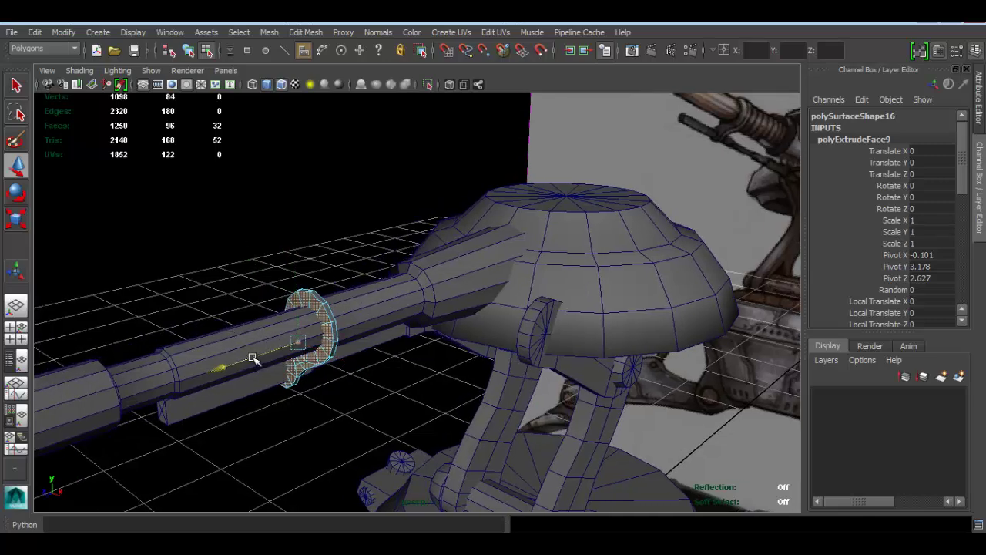
{"action": "right_click_drag", "start_coordinate": [325, 313], "coordinate": [386, 219]}
{"action": "left_click", "coordinate": [297, 203]}
Examine the turret dome's edge loops and compare the whole model with the reference image
{"action": "scroll", "coordinate": [394, 309], "scroll_direction": "down", "scroll_amount": 5}
{"action": "left_click_drag", "start_coordinate": [394, 309], "coordinate": [429, 240], "text": "alt"}
{"action": "scroll", "coordinate": [429, 239], "scroll_direction": "up", "scroll_amount": 4}
{"action": "middle_click_drag", "start_coordinate": [422, 252], "coordinate": [400, 285], "text": "alt"}
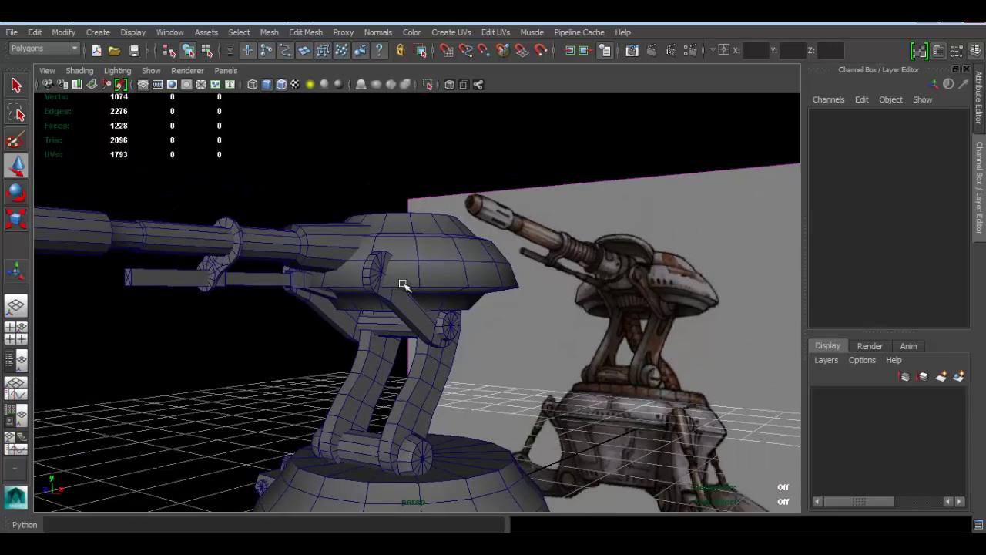
{"action": "right_click_drag", "start_coordinate": [301, 235], "coordinate": [327, 275], "text": "alt"}
{"action": "left_click", "coordinate": [409, 251]}
{"action": "left_click_drag", "start_coordinate": [396, 249], "coordinate": [439, 251], "text": "alt"}
{"action": "right_click_drag", "start_coordinate": [425, 234], "coordinate": [424, 179]}
{"action": "double_click", "coordinate": [408, 219]}
{"action": "double_click", "coordinate": [407, 214], "text": "shift"}
{"action": "double_click", "coordinate": [422, 251], "text": "shift"}
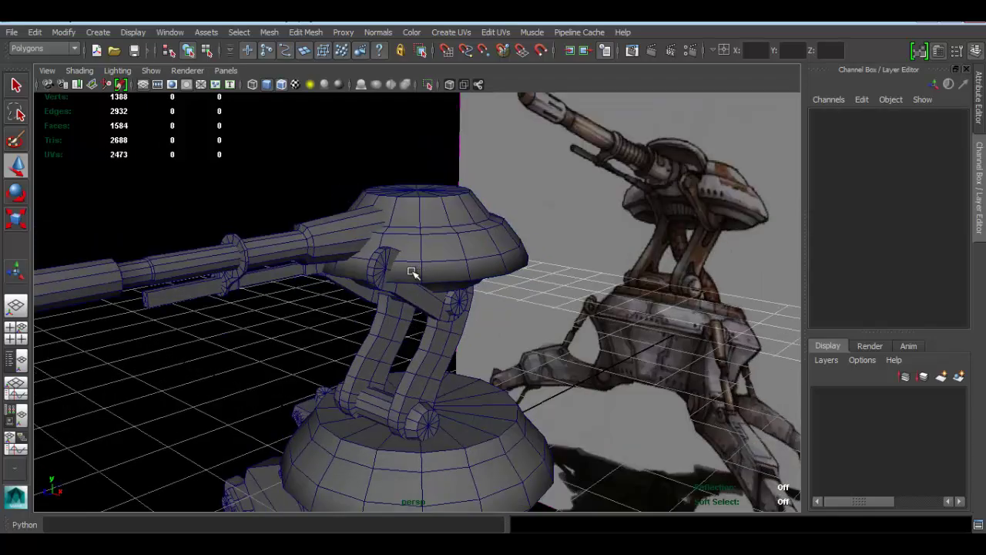
{"action": "scroll", "coordinate": [414, 278], "scroll_direction": "down", "scroll_amount": 5}
{"action": "left_click_drag", "start_coordinate": [433, 316], "coordinate": [448, 245], "text": "alt"}
{"action": "scroll", "coordinate": [426, 297], "scroll_direction": "up", "scroll_amount": 4}
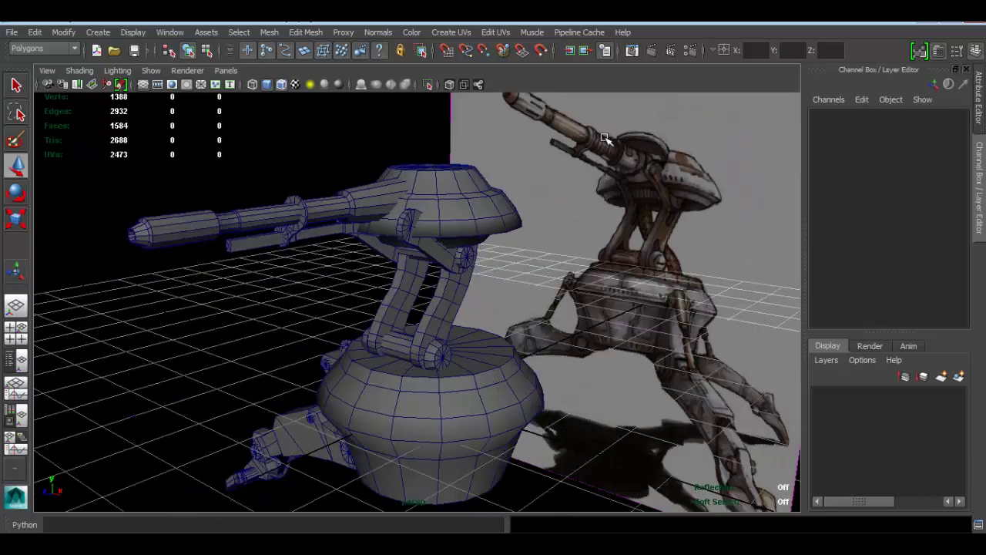
{"action": "left_click_drag", "start_coordinate": [423, 189], "coordinate": [442, 248], "text": "alt"}
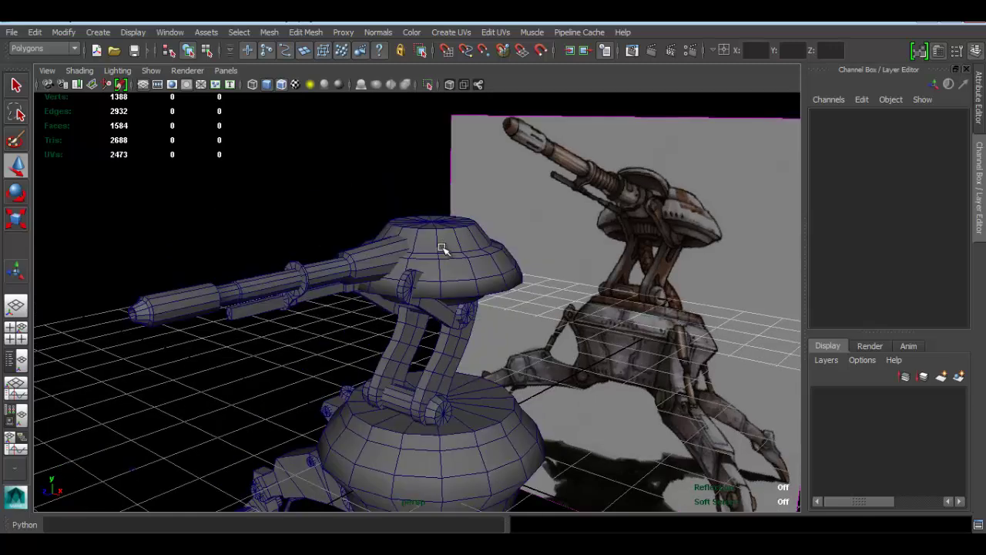
{"action": "middle_click_drag", "start_coordinate": [412, 364], "coordinate": [408, 283], "text": "alt"}
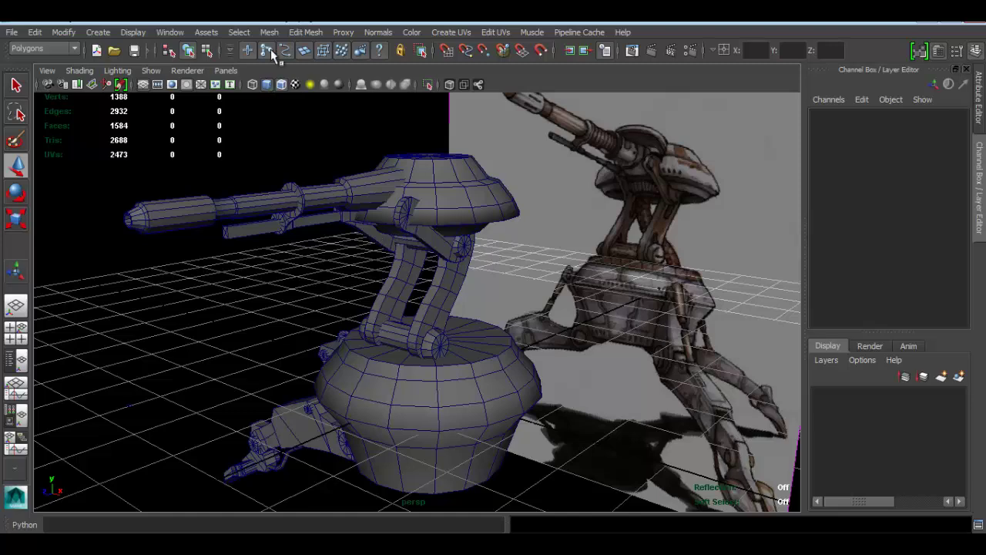
Create a polygon cube and place it above the front of the turret at Translate Y 4.103, Translate Z 0.735
{"action": "left_click", "coordinate": [292, 30]}
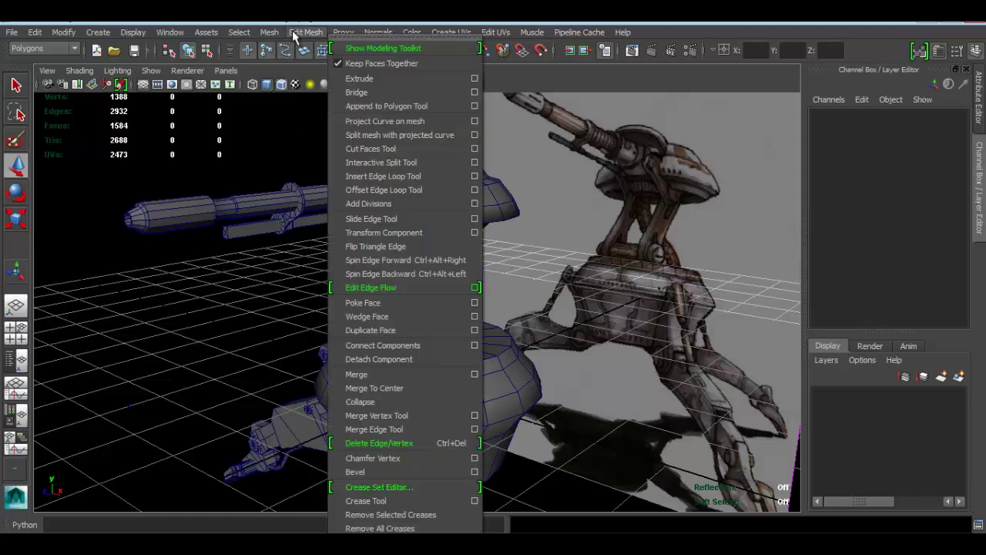
{"action": "mouse_move", "coordinate": [97, 32]}
{"action": "mouse_move", "coordinate": [145, 67]}
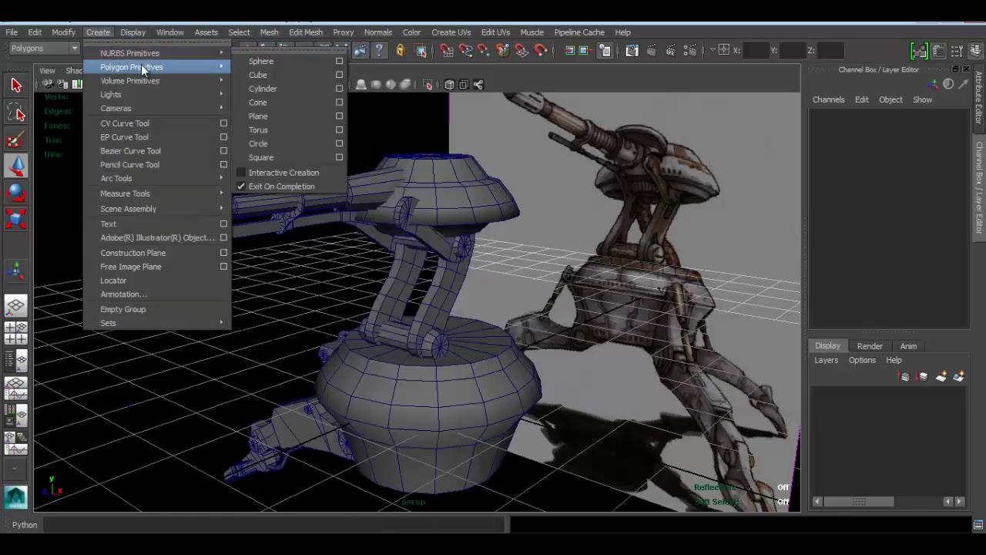
{"action": "left_click", "coordinate": [280, 85]}
{"action": "left_click_drag", "start_coordinate": [589, 279], "coordinate": [420, 144], "text": "alt"}
{"action": "scroll", "coordinate": [424, 247], "scroll_direction": "up", "scroll_amount": 3}
{"action": "left_click_drag", "start_coordinate": [378, 218], "coordinate": [342, 221]}
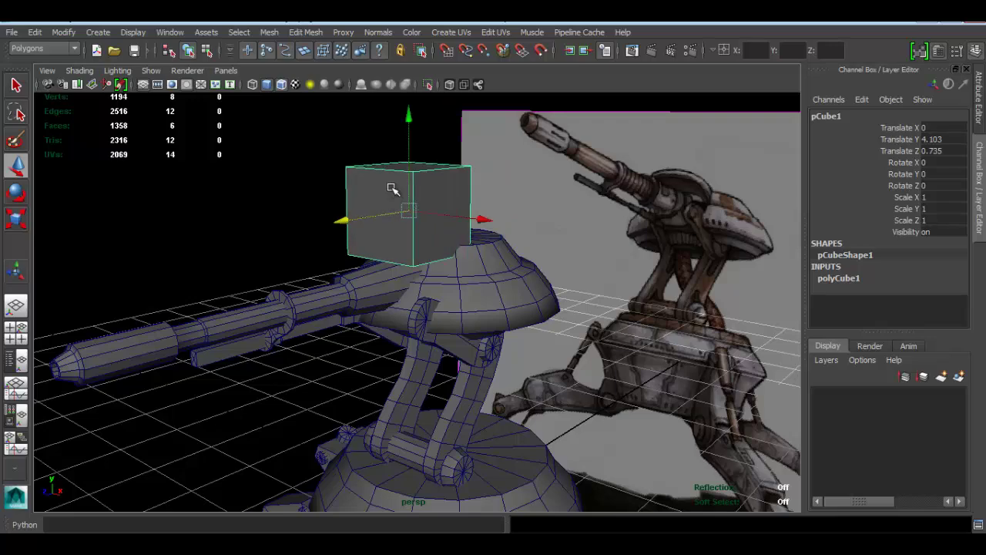
Flatten the cube vertically into a thin slab and lower it to Translate Y 3.64
{"action": "key", "text": "r"}
{"action": "middle_click_drag", "start_coordinate": [407, 115], "coordinate": [402, 185], "text": "alt"}
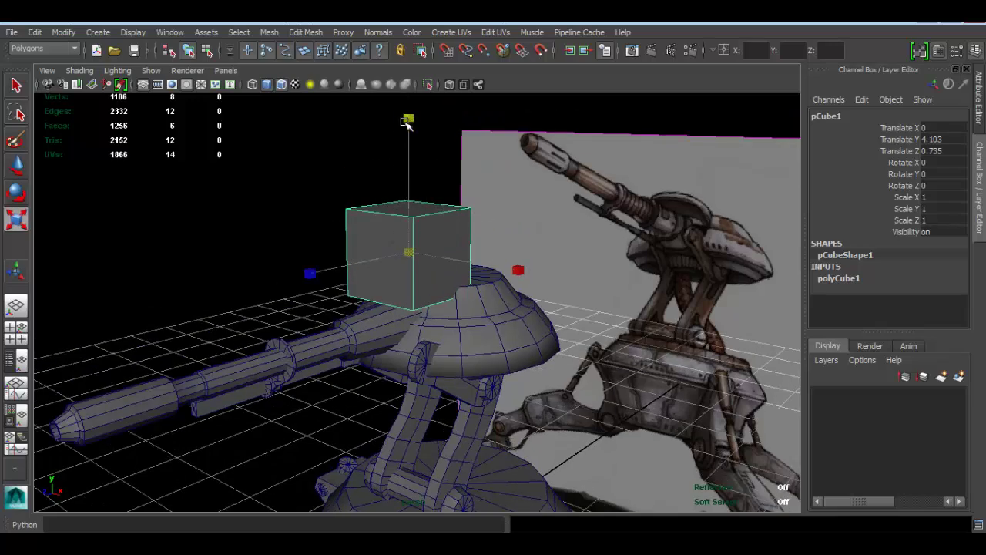
{"action": "left_click_drag", "start_coordinate": [408, 132], "coordinate": [420, 236]}
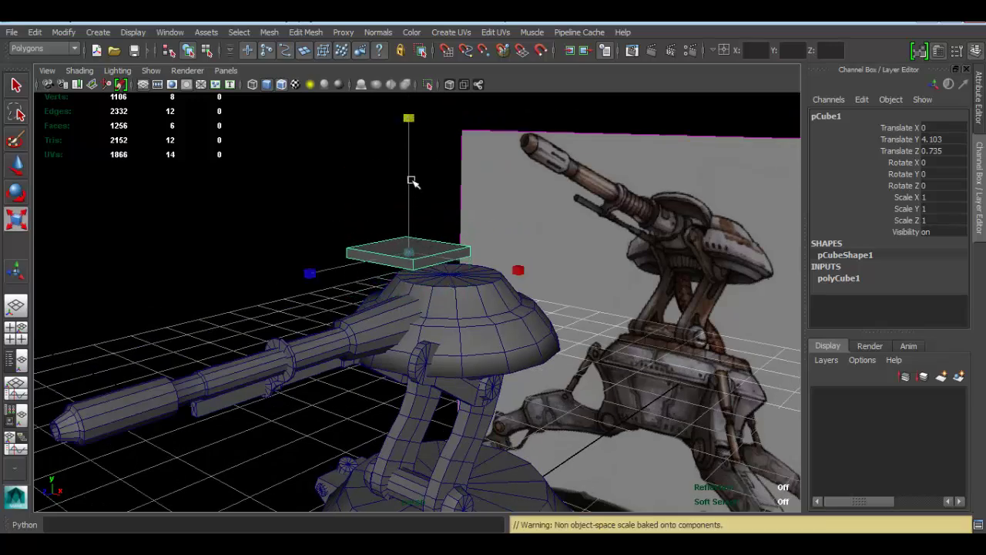
{"action": "key", "text": "w"}
{"action": "left_click_drag", "start_coordinate": [412, 173], "coordinate": [412, 199]}
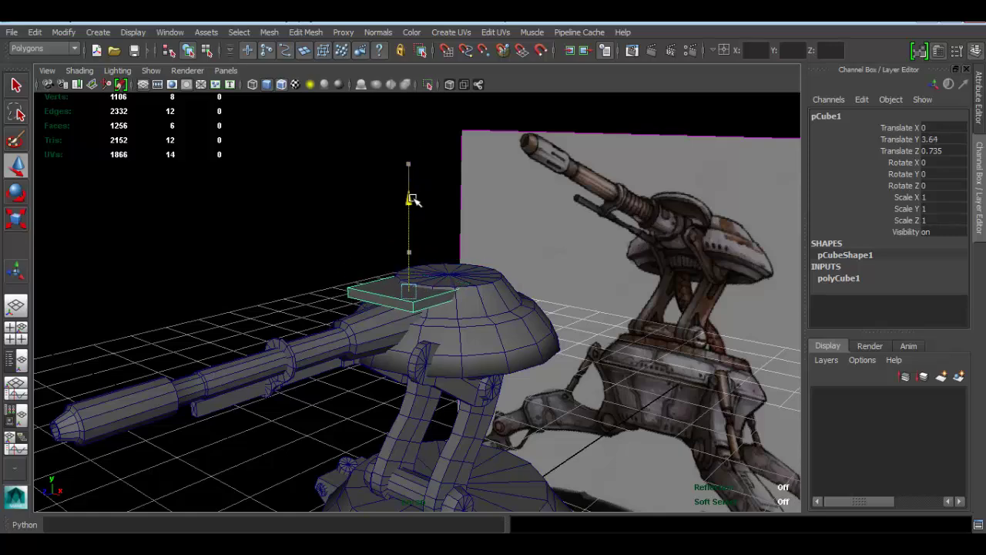
Scale the slab at the front of the turret dome vertically to make it thinner
{"action": "scroll", "coordinate": [457, 255], "scroll_direction": "up", "scroll_amount": 5}
{"action": "scroll", "coordinate": [457, 256], "scroll_direction": "down", "scroll_amount": 5}
{"action": "left_click_drag", "start_coordinate": [397, 294], "coordinate": [402, 269], "text": "alt"}
{"action": "scroll", "coordinate": [372, 257], "scroll_direction": "up", "scroll_amount": 5}
{"action": "middle_click_drag", "start_coordinate": [403, 269], "coordinate": [462, 284], "text": "alt"}
{"action": "left_click_drag", "start_coordinate": [460, 285], "coordinate": [435, 268], "text": "alt"}
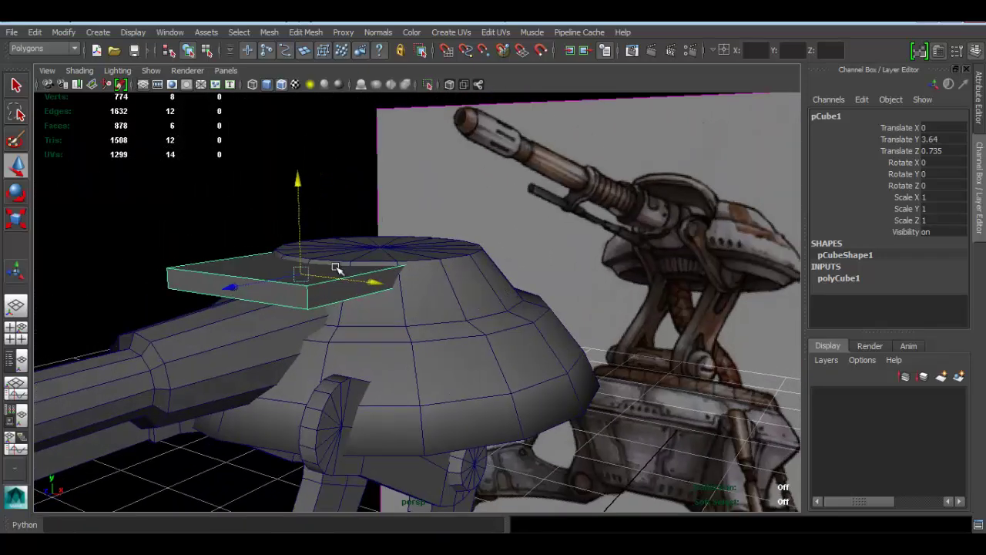
{"action": "key", "text": "r"}
{"action": "left_click_drag", "start_coordinate": [296, 141], "coordinate": [301, 190]}
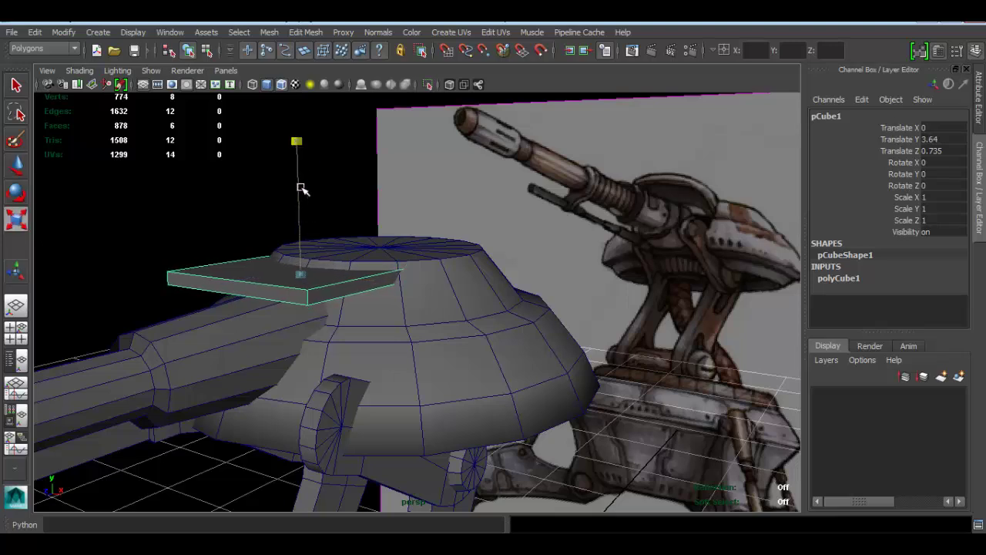
Raise the slab just above the turret dome's top and reduce its thickness slightly more
{"action": "key", "text": "w"}
{"action": "left_click_drag", "start_coordinate": [328, 245], "coordinate": [323, 211], "text": "alt"}
{"action": "left_click_drag", "start_coordinate": [345, 177], "coordinate": [349, 176]}
{"action": "left_click_drag", "start_coordinate": [288, 229], "coordinate": [374, 284], "text": "alt"}
{"action": "left_click_drag", "start_coordinate": [346, 157], "coordinate": [341, 136]}
{"action": "left_click_drag", "start_coordinate": [359, 222], "coordinate": [370, 217], "text": "alt"}
{"action": "key", "text": "r"}
{"action": "left_click_drag", "start_coordinate": [346, 98], "coordinate": [348, 105]}
Select the slab's two vertical corner edges at the barrel end and open the Bevel options
{"action": "left_click_drag", "start_coordinate": [405, 192], "coordinate": [481, 243], "text": "alt"}
{"action": "left_click_drag", "start_coordinate": [410, 242], "coordinate": [341, 209], "text": "alt"}
{"action": "left_click", "coordinate": [336, 160]}
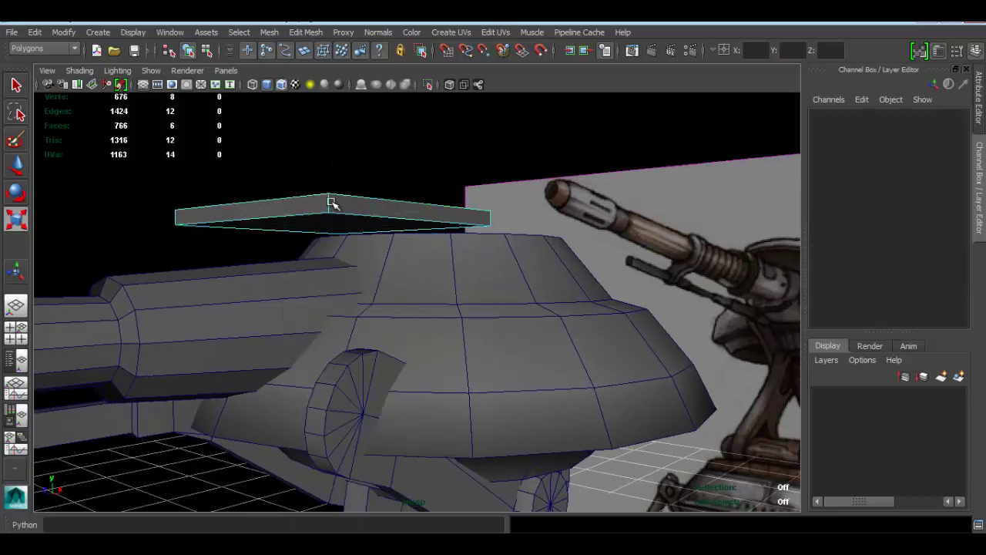
{"action": "left_click", "coordinate": [329, 202]}
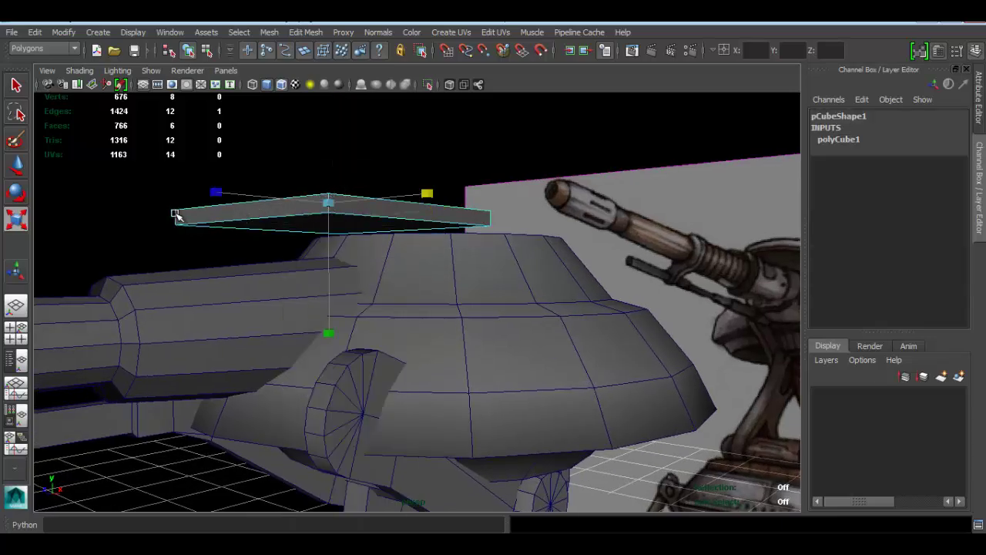
{"action": "left_click_drag", "start_coordinate": [174, 216], "coordinate": [447, 264], "text": "alt"}
{"action": "middle_click_drag", "start_coordinate": [447, 264], "coordinate": [447, 285], "text": "alt"}
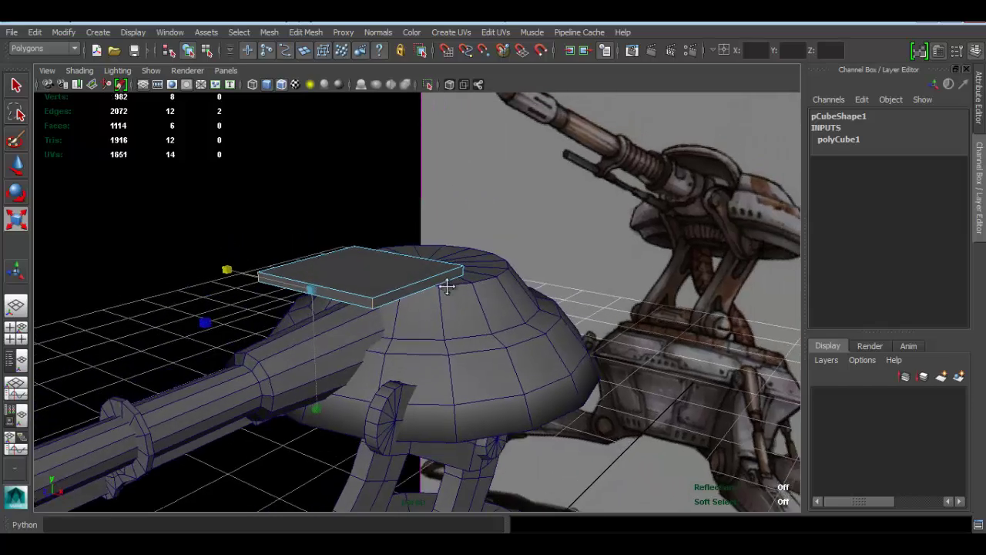
{"action": "left_click", "coordinate": [307, 33]}
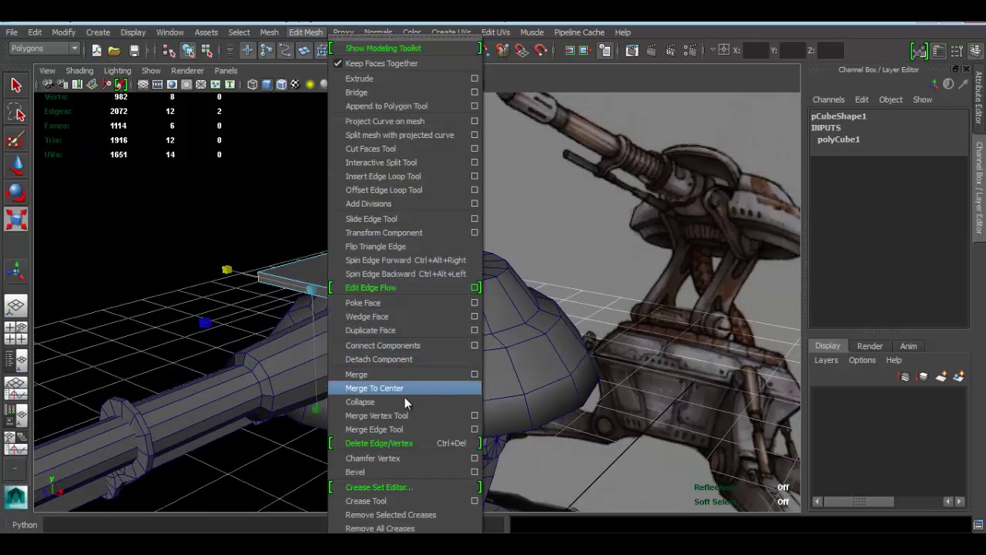
{"action": "left_click", "coordinate": [474, 472]}
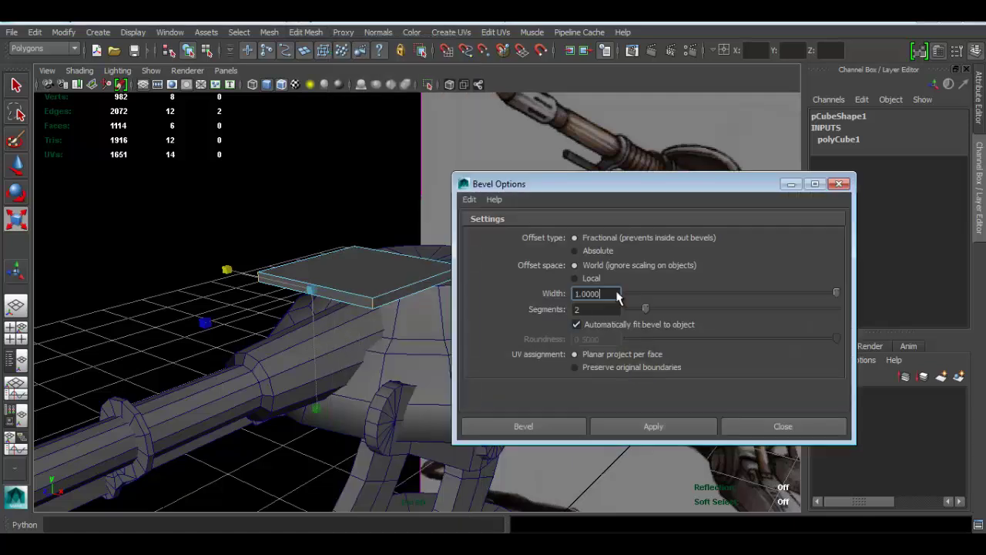
{"action": "left_click_drag", "start_coordinate": [605, 183], "coordinate": [664, 249]}
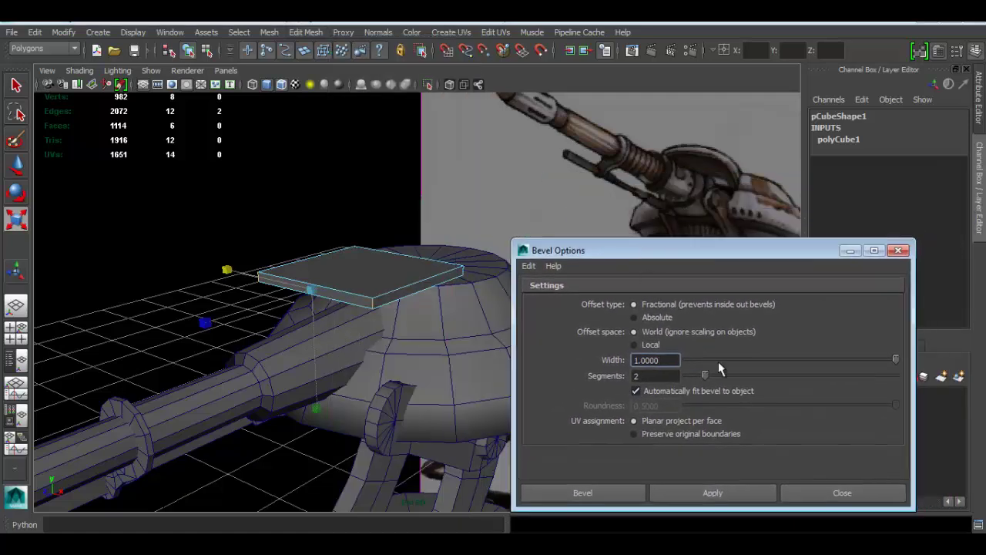
Try to bevel the two selected corner edges of the slab with 2 segments
{"action": "left_click", "coordinate": [708, 493]}
{"action": "left_click_drag", "start_coordinate": [341, 315], "coordinate": [385, 269], "text": "alt"}
{"action": "key", "text": "ctrl+z"}
Bevel the slab's two front corner edges with a width of 0.6655 and 2 segments
{"action": "middle_click_drag", "start_coordinate": [436, 306], "coordinate": [329, 289], "text": "alt"}
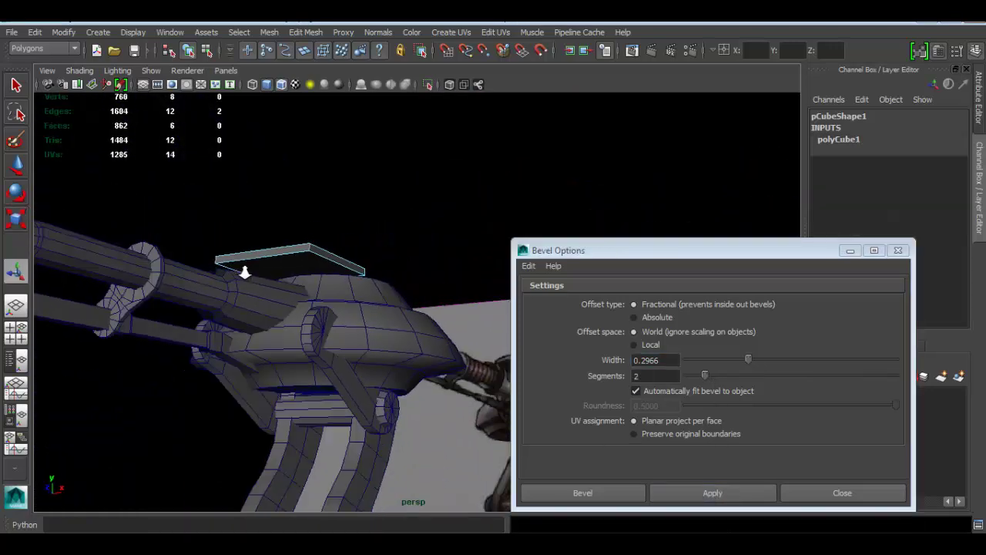
{"action": "left_click_drag", "start_coordinate": [233, 266], "coordinate": [271, 276], "text": "alt"}
{"action": "left_click_drag", "start_coordinate": [785, 359], "coordinate": [824, 359]}
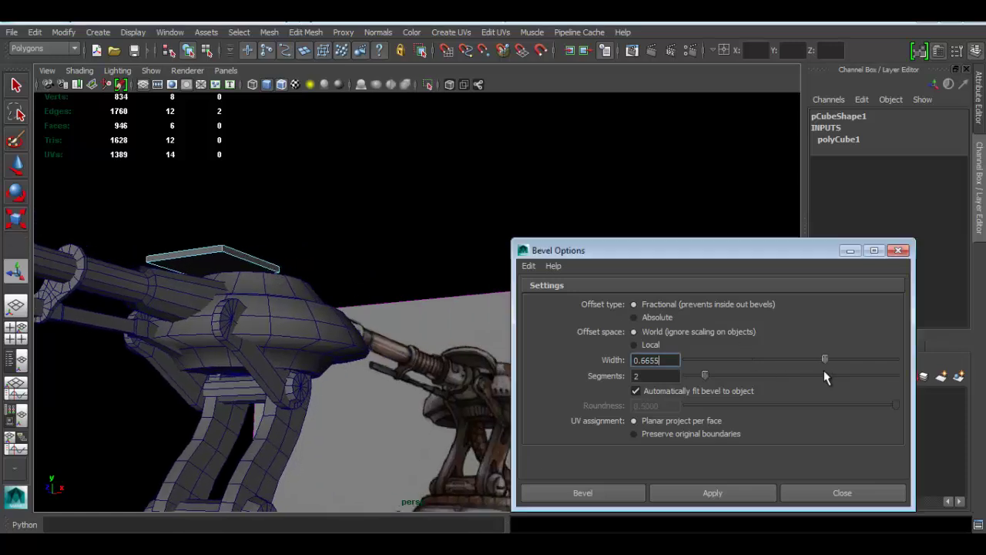
{"action": "left_click", "coordinate": [724, 489]}
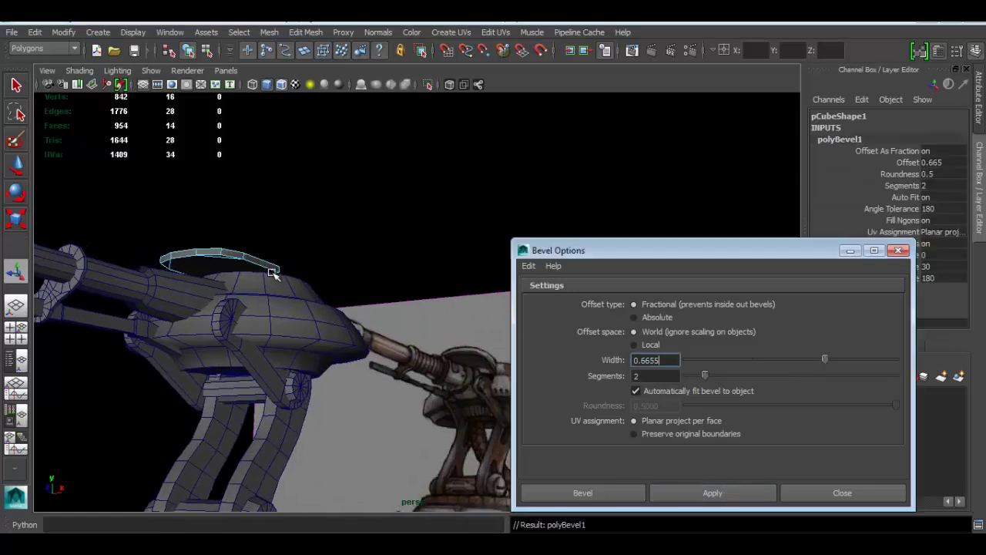
{"action": "mouse_move", "coordinate": [274, 271]}
{"action": "left_mouse_down", "text": "alt"}
{"action": "mouse_move", "coordinate": [285, 269]}
{"action": "mouse_move", "coordinate": [271, 287]}
{"action": "left_mouse_up", "text": "alt"}
{"action": "left_click", "coordinate": [900, 252]}
Connect the two rear bevel vertices on the plate's upper face with an edge across the plate
{"action": "middle_click_drag", "start_coordinate": [236, 242], "coordinate": [447, 261], "text": "alt"}
{"action": "right_click_drag", "start_coordinate": [446, 260], "coordinate": [489, 268], "text": "alt"}
{"action": "left_click_drag", "start_coordinate": [500, 233], "coordinate": [420, 249], "text": "alt"}
{"action": "right_click_drag", "start_coordinate": [404, 216], "coordinate": [331, 179]}
{"action": "left_click", "coordinate": [393, 197]}
{"action": "left_click", "coordinate": [385, 199]}
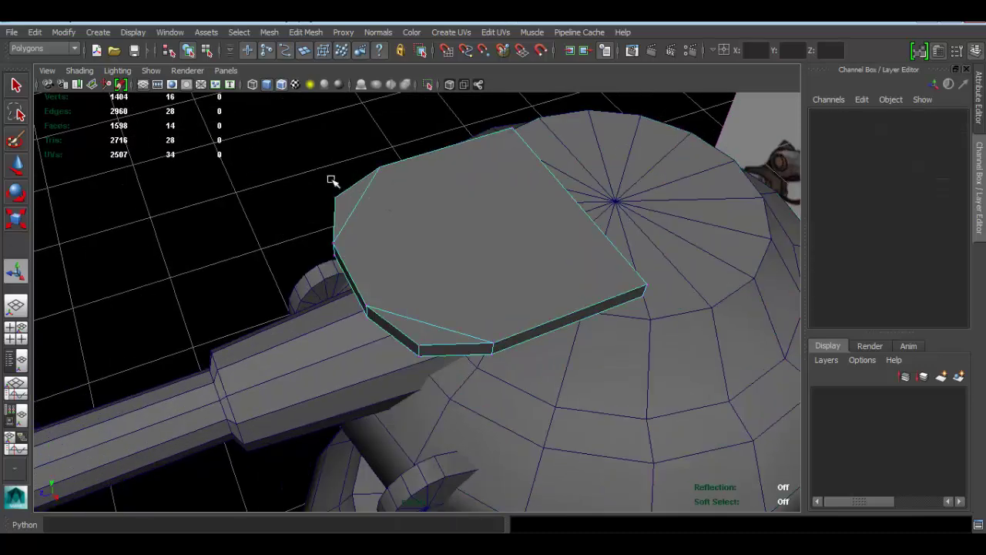
{"action": "left_click", "coordinate": [379, 167]}
{"action": "right_click_drag", "start_coordinate": [462, 266], "coordinate": [510, 326], "text": "alt"}
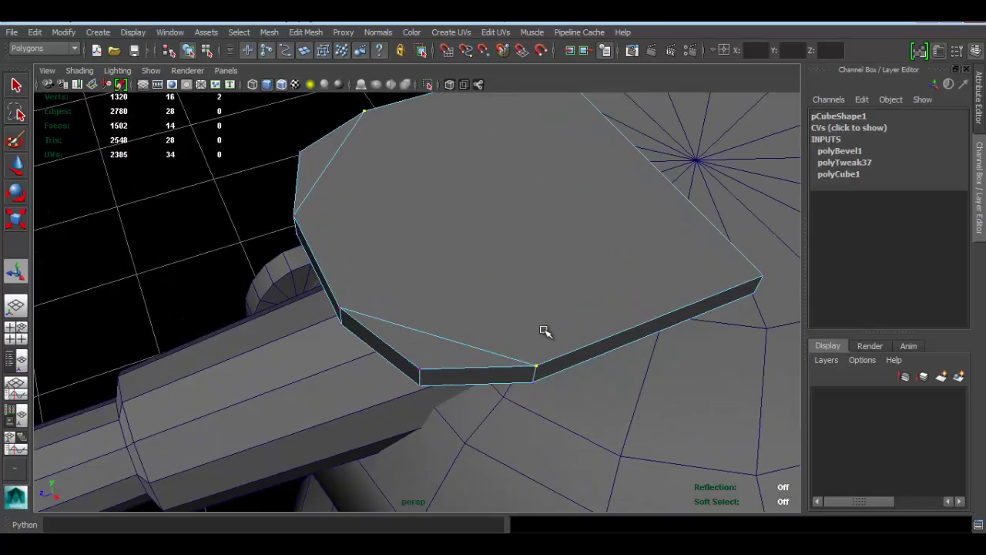
{"action": "scroll", "coordinate": [425, 213], "scroll_direction": "up", "scroll_amount": 2}
{"action": "left_click", "coordinate": [306, 31]}
{"action": "left_click", "coordinate": [432, 347]}
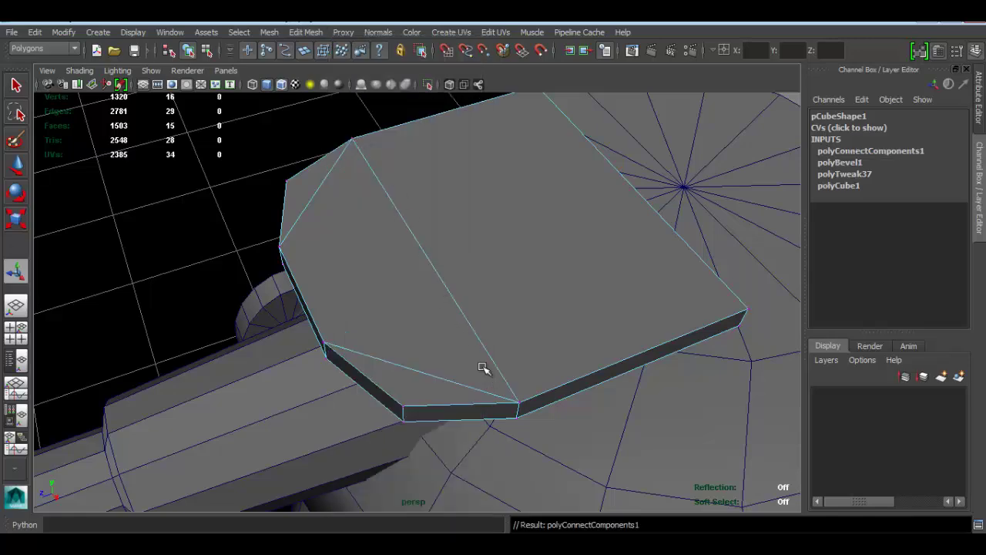
Connect the two matching bevel vertices on the plate's underside with an edge
{"action": "left_click_drag", "start_coordinate": [480, 356], "coordinate": [540, 178], "text": "alt"}
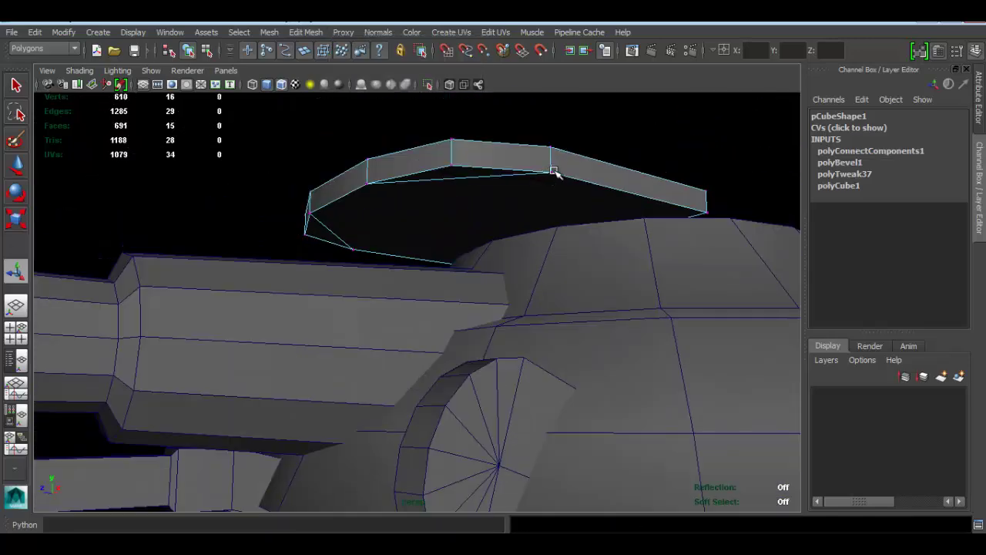
{"action": "left_click", "coordinate": [524, 179]}
{"action": "left_click", "coordinate": [552, 170]}
{"action": "left_click_drag", "start_coordinate": [379, 200], "coordinate": [308, 201], "text": "alt"}
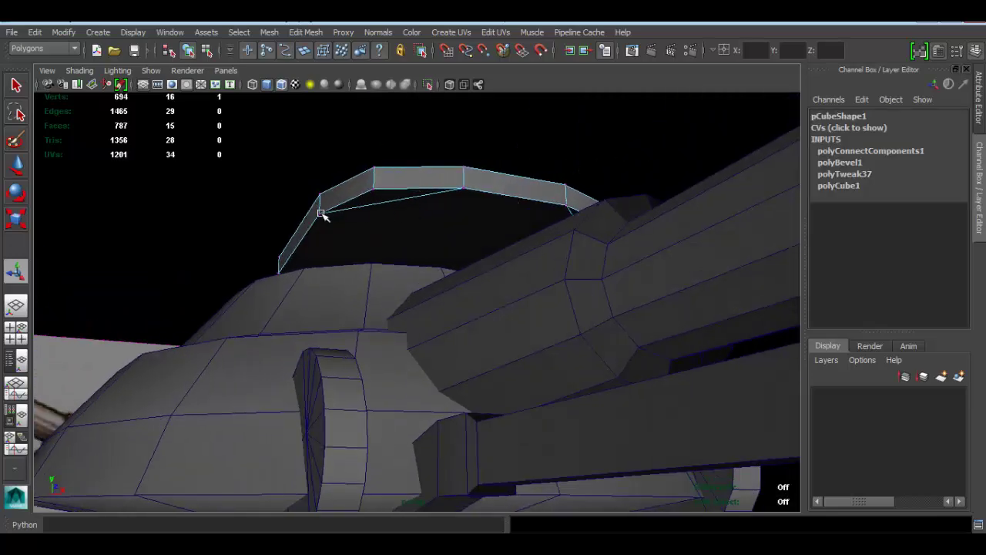
{"action": "left_click", "coordinate": [306, 32]}
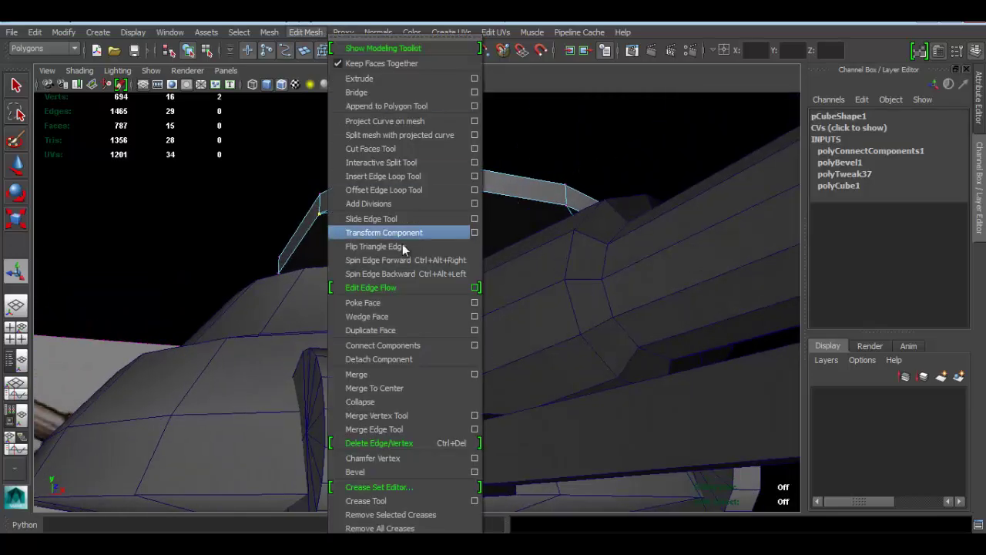
{"action": "left_click", "coordinate": [416, 345]}
Insert an edge loop across the plate between the bevelled front and the rear edge
{"action": "left_click_drag", "start_coordinate": [442, 221], "coordinate": [442, 242], "text": "alt"}
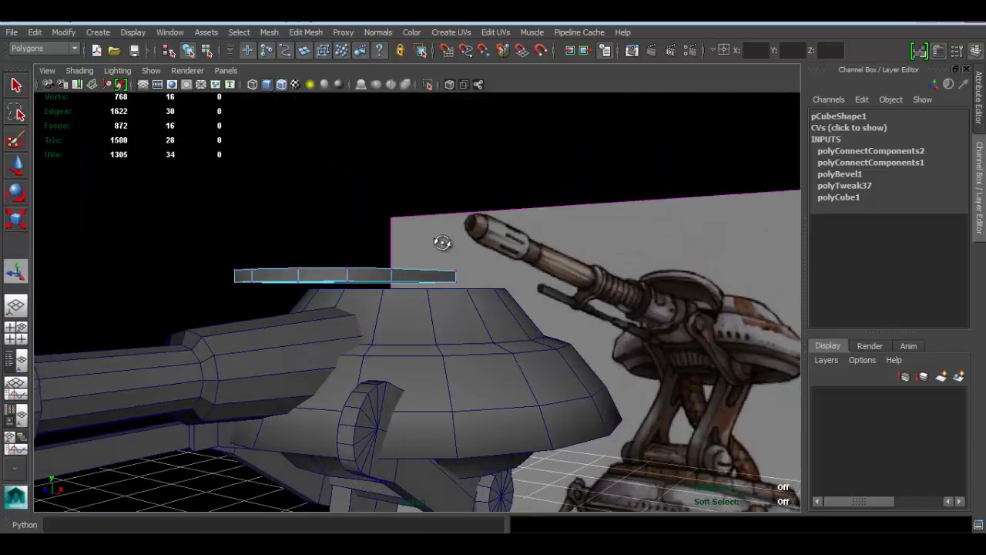
{"action": "left_click_drag", "start_coordinate": [290, 266], "coordinate": [422, 295], "text": "alt"}
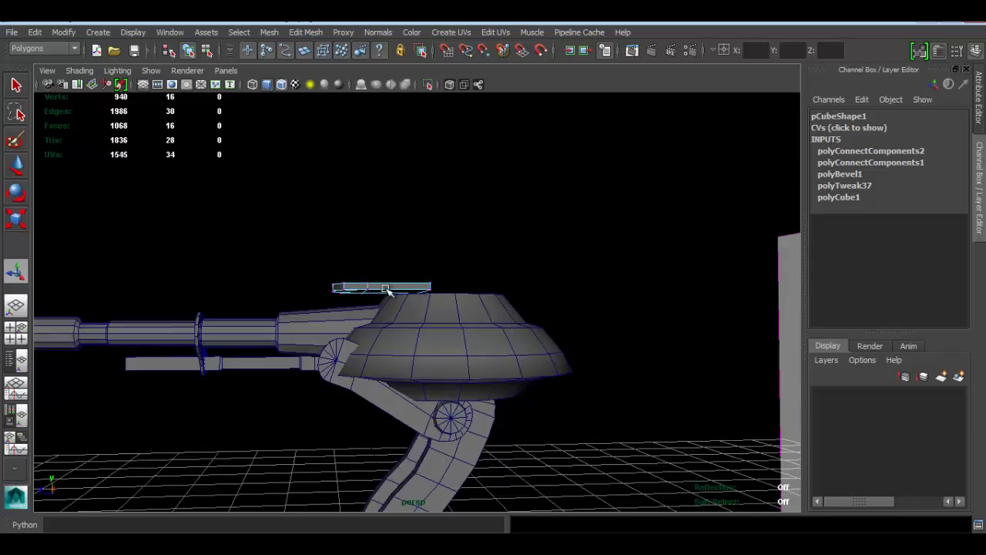
{"action": "scroll", "coordinate": [365, 285], "scroll_direction": "up", "scroll_amount": 10}
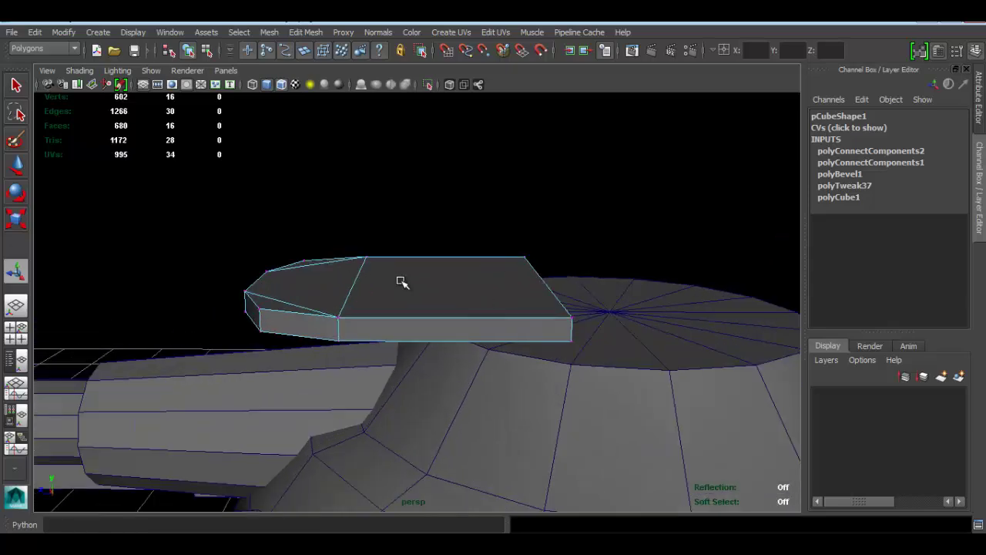
{"action": "left_click_drag", "start_coordinate": [400, 281], "coordinate": [406, 271], "text": "alt"}
{"action": "left_click", "coordinate": [305, 32]}
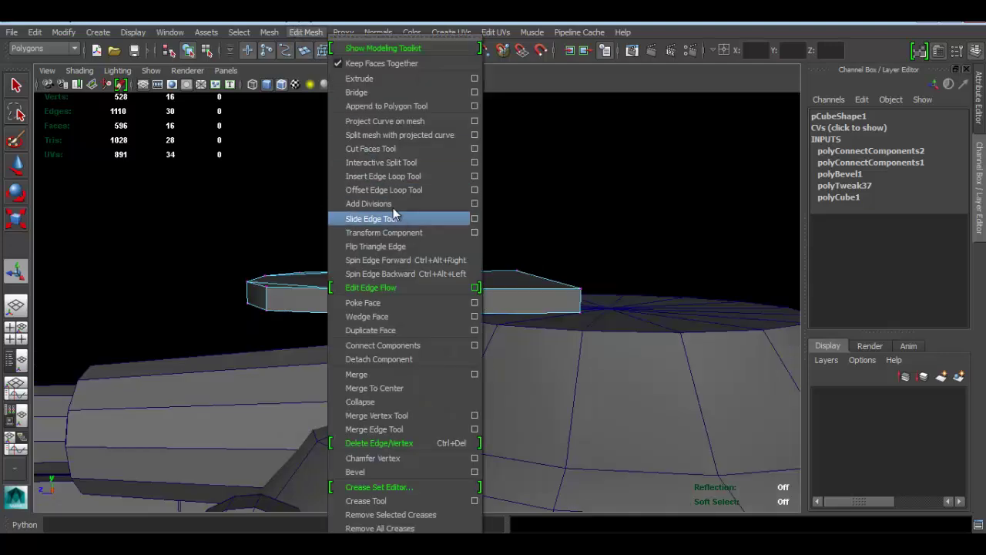
{"action": "left_click", "coordinate": [380, 177]}
{"action": "left_click_drag", "start_coordinate": [411, 290], "coordinate": [427, 289]}
Lower the plate's rear end vertices and its front end vertices slightly so the plate slopes down at both ends
{"action": "key", "text": "q"}
{"action": "right_click_drag", "start_coordinate": [485, 233], "coordinate": [432, 222]}
{"action": "left_click_drag", "start_coordinate": [481, 194], "coordinate": [583, 342]}
{"action": "left_click_drag", "start_coordinate": [522, 275], "coordinate": [527, 244], "text": "alt"}
{"action": "key", "text": "w"}
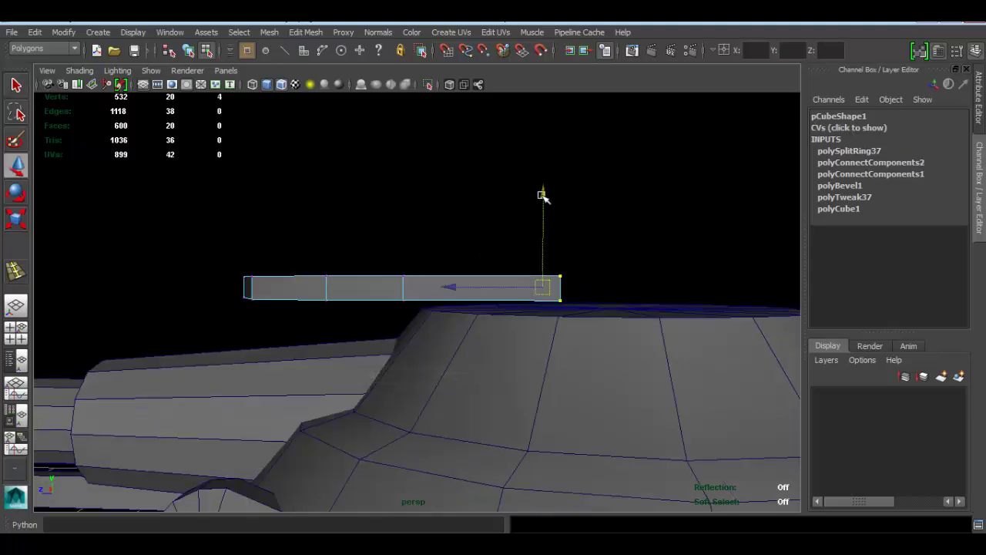
{"action": "left_click_drag", "start_coordinate": [543, 197], "coordinate": [543, 206]}
{"action": "left_click_drag", "start_coordinate": [286, 236], "coordinate": [308, 275], "text": "alt"}
{"action": "left_click_drag", "start_coordinate": [272, 194], "coordinate": [271, 202]}
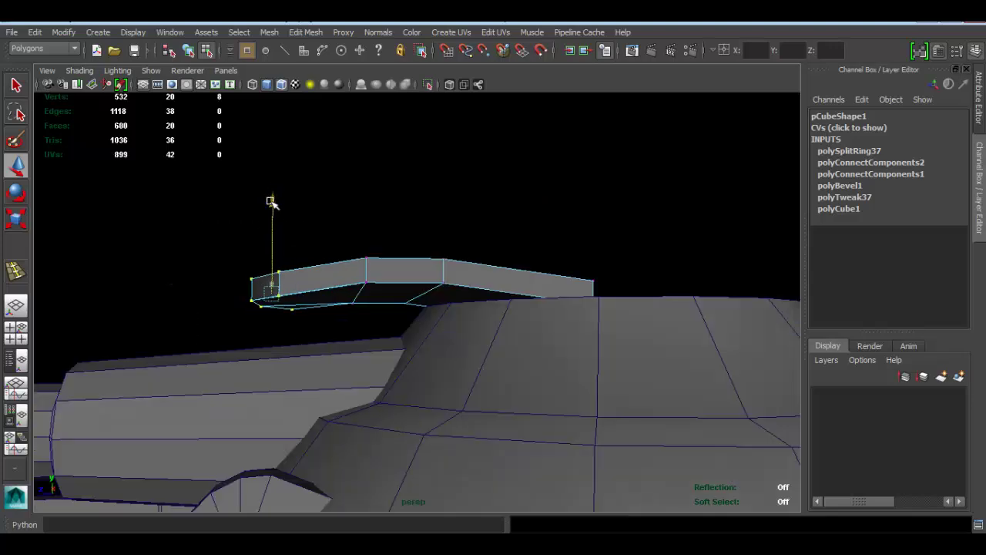
Move the inserted edge loop toward the rear of the plate to even out the spacing
{"action": "left_click_drag", "start_coordinate": [342, 251], "coordinate": [272, 212], "text": "alt"}
{"action": "right_click_drag", "start_coordinate": [439, 233], "coordinate": [440, 198]}
{"action": "double_click", "coordinate": [416, 276]}
{"action": "left_click_drag", "start_coordinate": [330, 292], "coordinate": [362, 291]}
{"action": "right_click_drag", "start_coordinate": [345, 302], "coordinate": [461, 161]}
{"action": "left_click", "coordinate": [416, 203]}
Select the plate as an object and isolate it in the viewport
{"action": "scroll", "coordinate": [416, 203], "scroll_direction": "down", "scroll_amount": 5}
{"action": "left_click_drag", "start_coordinate": [416, 245], "coordinate": [515, 255], "text": "alt"}
{"action": "middle_click_drag", "start_coordinate": [481, 287], "coordinate": [451, 286], "text": "alt"}
{"action": "scroll", "coordinate": [471, 275], "scroll_direction": "up", "scroll_amount": 3}
{"action": "right_click_drag", "start_coordinate": [451, 293], "coordinate": [485, 320], "text": "alt"}
{"action": "left_click", "coordinate": [421, 305]}
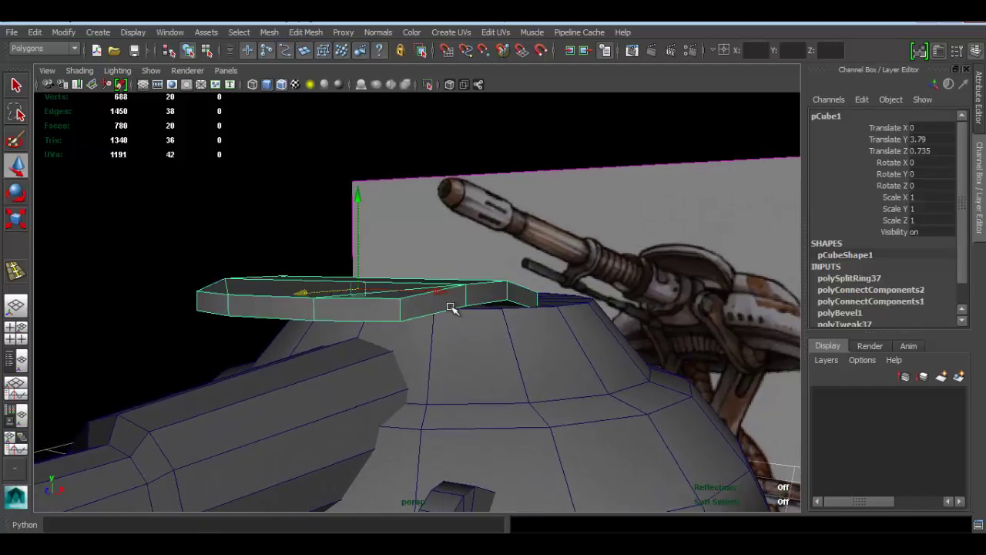
{"action": "left_click_drag", "start_coordinate": [416, 269], "coordinate": [382, 264], "text": "alt"}
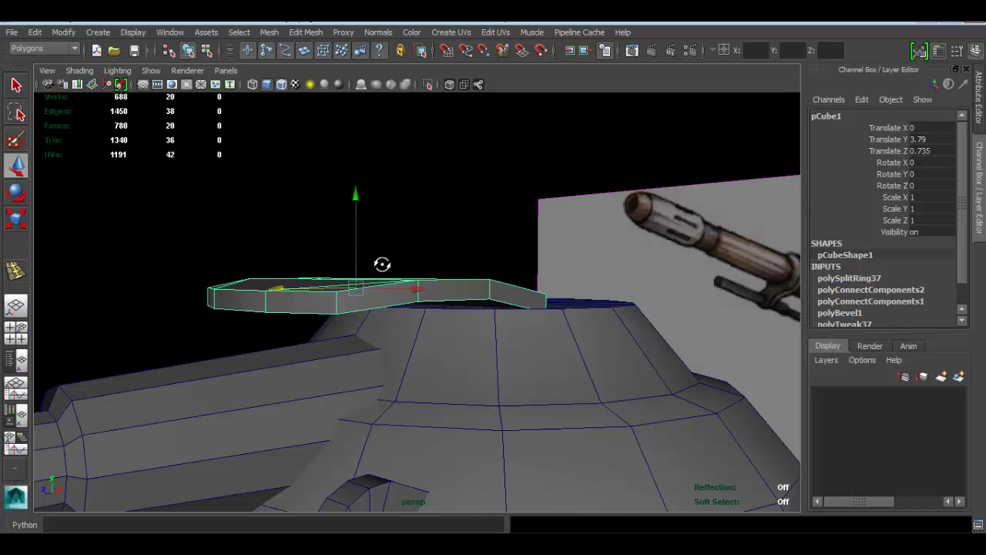
{"action": "left_click", "coordinate": [427, 86]}
{"action": "left_click_drag", "start_coordinate": [441, 258], "coordinate": [405, 180], "text": "alt"}
Extrude the five underside faces of the plate and scale them inward to leave a rim
{"action": "right_click_drag", "start_coordinate": [405, 180], "coordinate": [406, 210]}
{"action": "left_click", "coordinate": [461, 179]}
{"action": "left_click", "coordinate": [336, 187], "text": "shift"}
{"action": "left_click", "coordinate": [259, 182], "text": "shift"}
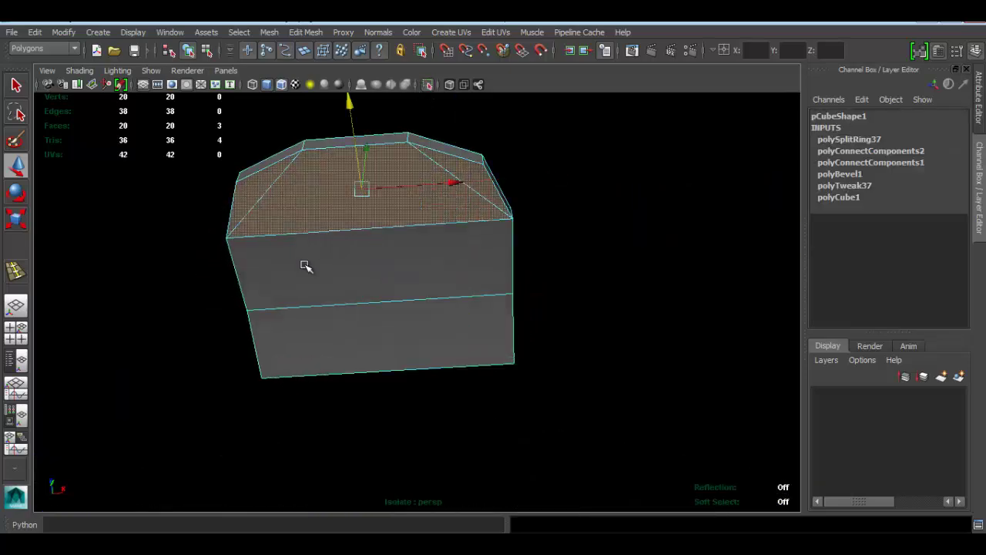
{"action": "left_click", "coordinate": [303, 267], "text": "shift"}
{"action": "left_click", "coordinate": [368, 322], "text": "shift"}
{"action": "left_click_drag", "start_coordinate": [368, 322], "coordinate": [387, 110], "text": "alt"}
{"action": "left_click", "coordinate": [303, 36]}
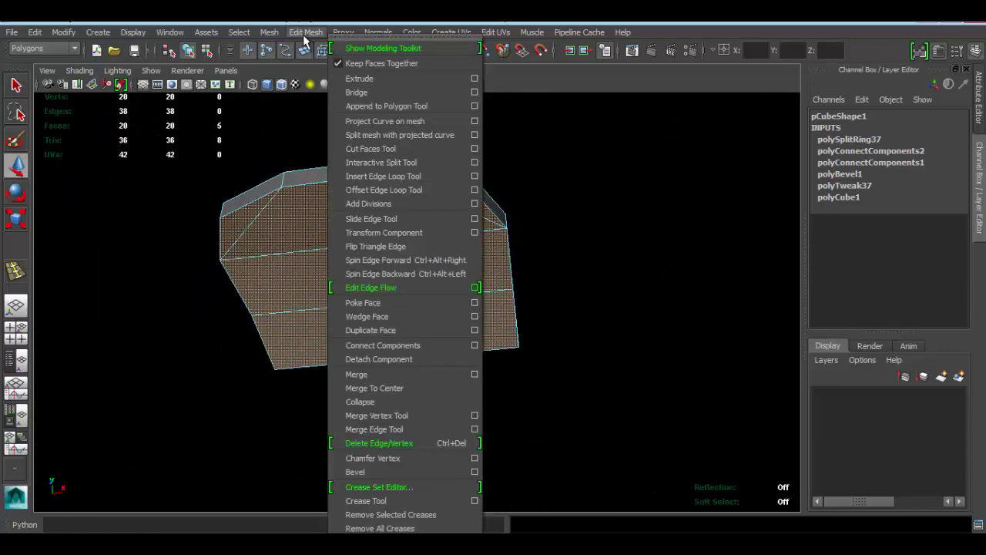
{"action": "left_click", "coordinate": [384, 85]}
{"action": "middle_click_drag", "start_coordinate": [411, 230], "coordinate": [397, 253], "text": "alt"}
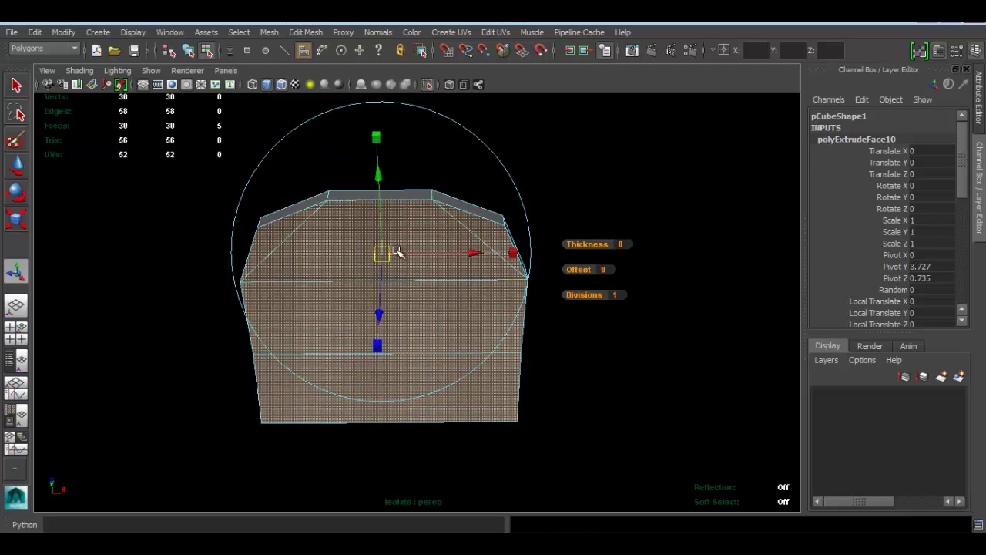
{"action": "left_click_drag", "start_coordinate": [397, 253], "coordinate": [395, 240], "text": "alt"}
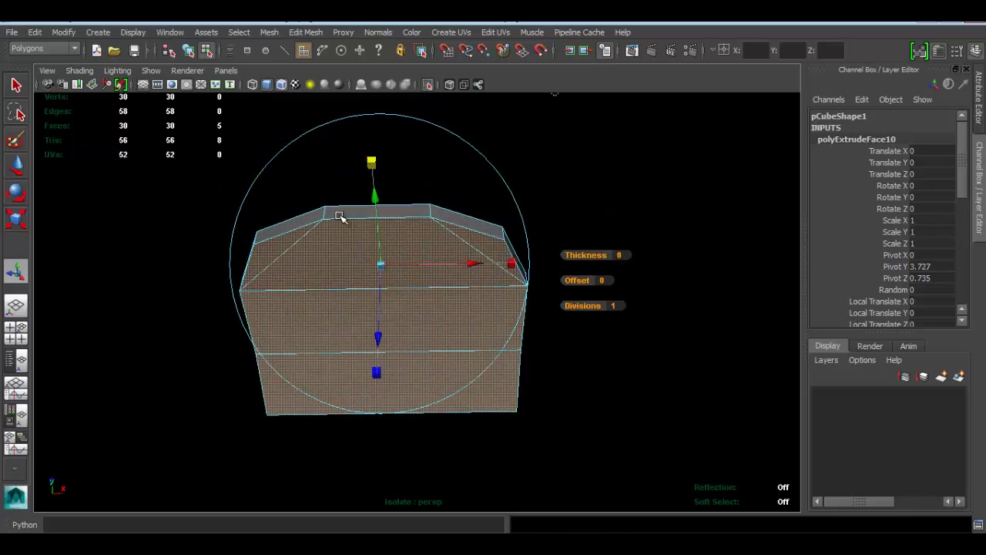
{"action": "left_click_drag", "start_coordinate": [383, 267], "coordinate": [394, 214], "text": "alt"}
{"action": "left_click_drag", "start_coordinate": [365, 116], "coordinate": [436, 223]}
{"action": "key", "text": "q"}
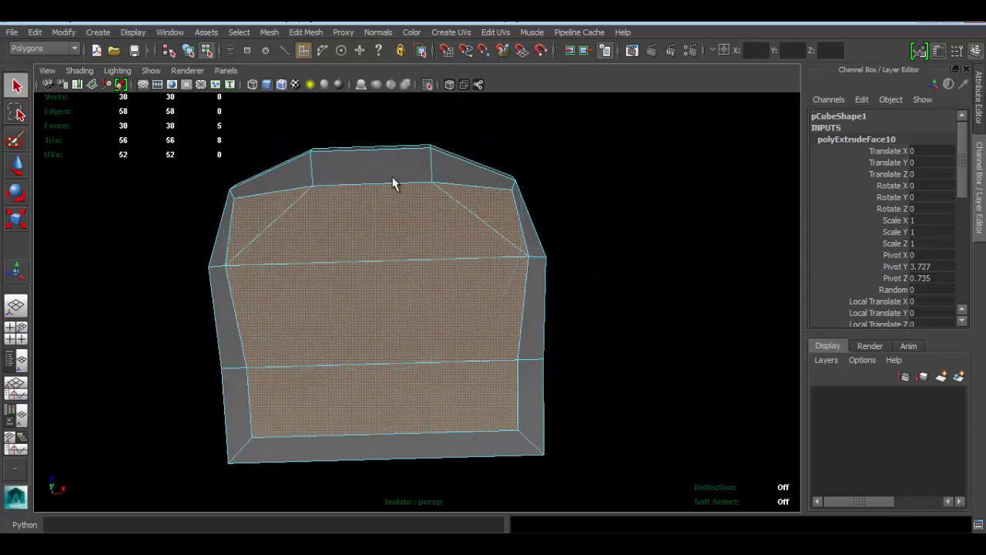
Scale the three front edges of the underside inset slightly narrower across the plate
{"action": "right_click_drag", "start_coordinate": [393, 183], "coordinate": [392, 139]}
{"action": "left_click", "coordinate": [277, 189]}
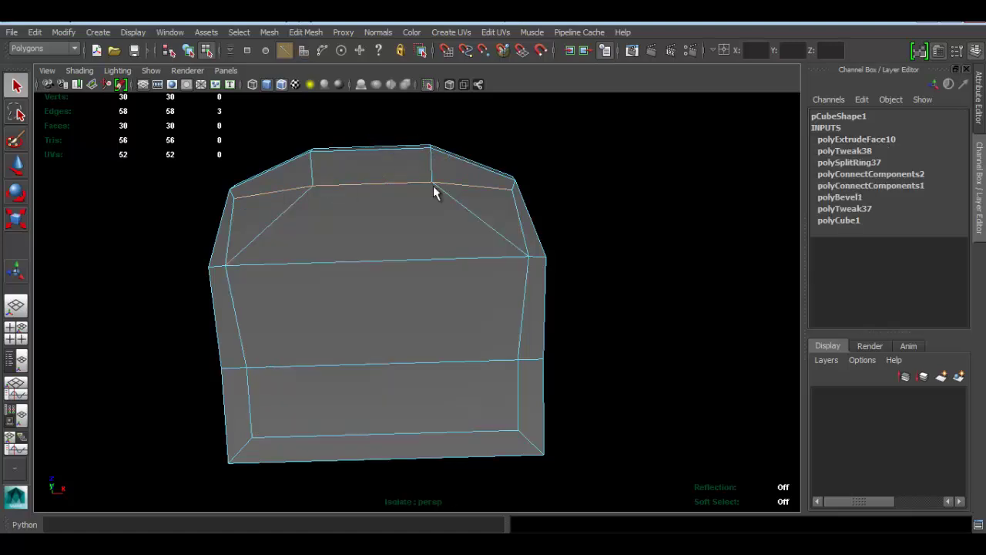
{"action": "key", "text": "r"}
{"action": "mouse_move", "coordinate": [504, 189]}
{"action": "left_mouse_down"}
{"action": "mouse_move", "coordinate": [475, 189]}
{"action": "mouse_move", "coordinate": [489, 189]}
{"action": "left_mouse_up"}
Extrude the ring of rim faces on the plate's underside and move them slightly downward
{"action": "left_click_drag", "start_coordinate": [470, 247], "coordinate": [443, 279], "text": "alt"}
{"action": "right_click_drag", "start_coordinate": [487, 233], "coordinate": [490, 270]}
{"action": "left_click", "coordinate": [391, 233]}
{"action": "double_click", "coordinate": [347, 242], "text": "shift"}
{"action": "left_click_drag", "start_coordinate": [409, 224], "coordinate": [442, 246], "text": "alt"}
{"action": "left_click", "coordinate": [427, 84]}
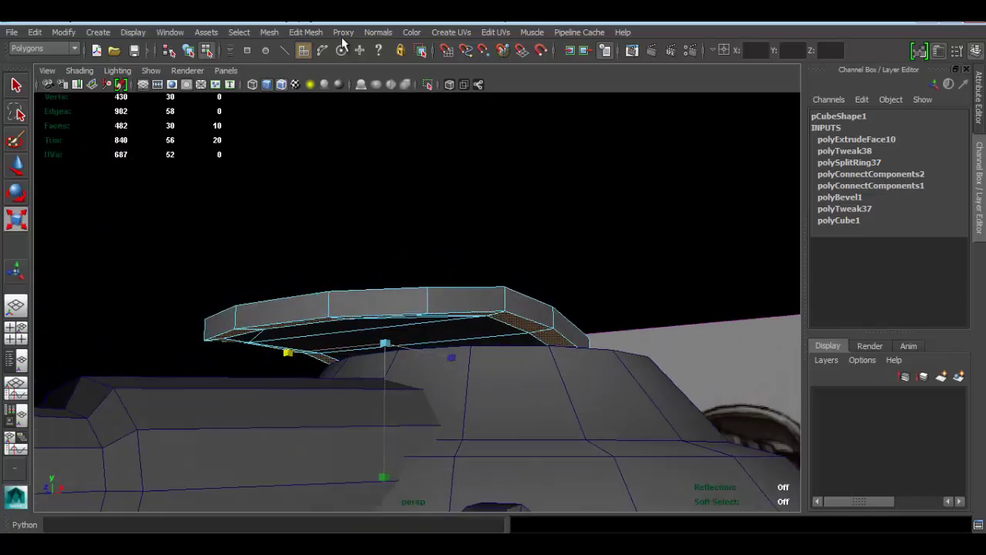
{"action": "left_click", "coordinate": [306, 32]}
{"action": "left_click", "coordinate": [369, 79]}
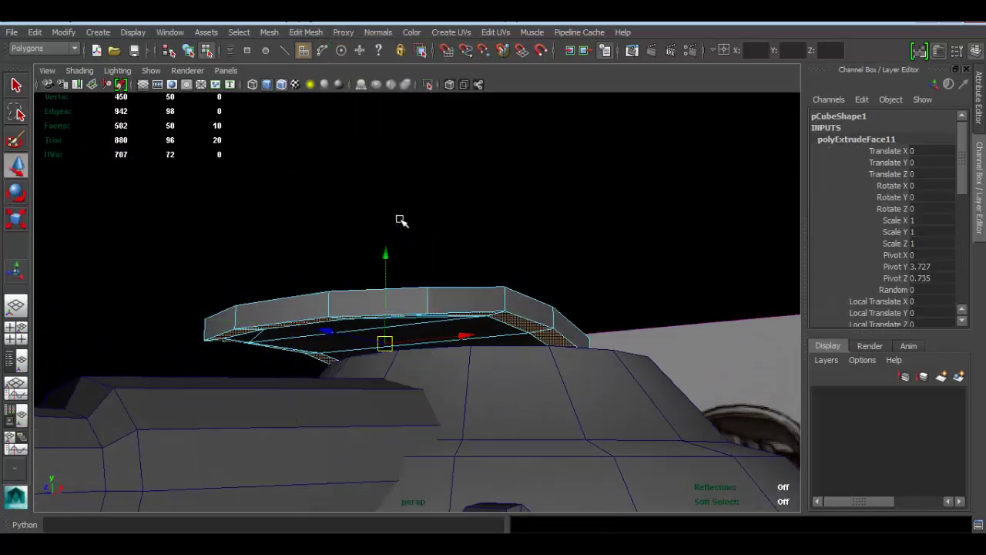
{"action": "left_click_drag", "start_coordinate": [384, 253], "coordinate": [383, 265]}
{"action": "right_click_drag", "start_coordinate": [464, 301], "coordinate": [291, 254], "text": "alt"}
{"action": "left_click_drag", "start_coordinate": [293, 255], "coordinate": [345, 282], "text": "alt"}
{"action": "left_click_drag", "start_coordinate": [384, 257], "coordinate": [354, 245], "text": "alt"}
{"action": "key", "text": "F8"}
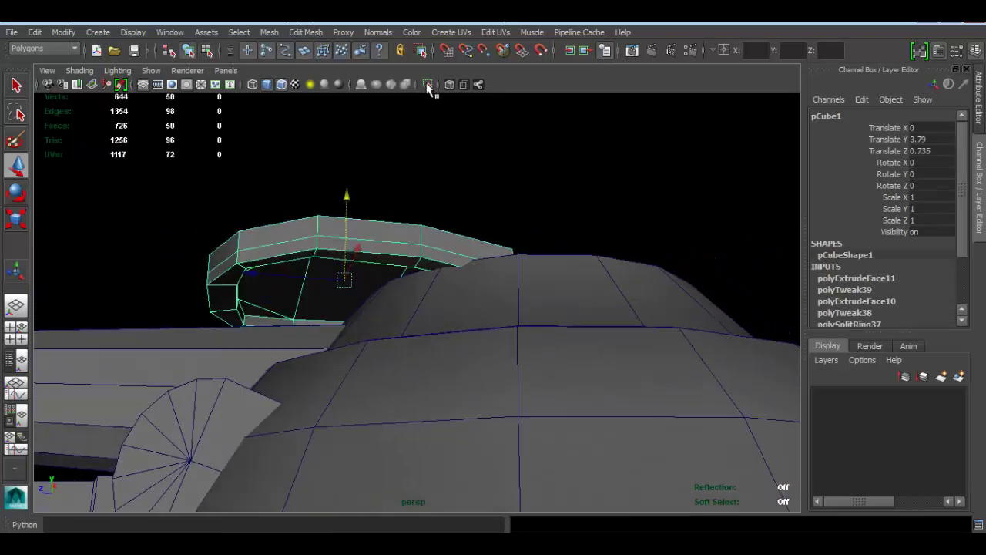
Lower the three rear rim faces on the plate's underside to extend the rim down into the turret dome
{"action": "left_click", "coordinate": [429, 84]}
{"action": "right_click_drag", "start_coordinate": [441, 234], "coordinate": [442, 269]}
{"action": "left_click_drag", "start_coordinate": [442, 269], "coordinate": [481, 261], "text": "alt"}
{"action": "left_click", "coordinate": [470, 293]}
{"action": "left_click", "coordinate": [309, 336], "text": "shift"}
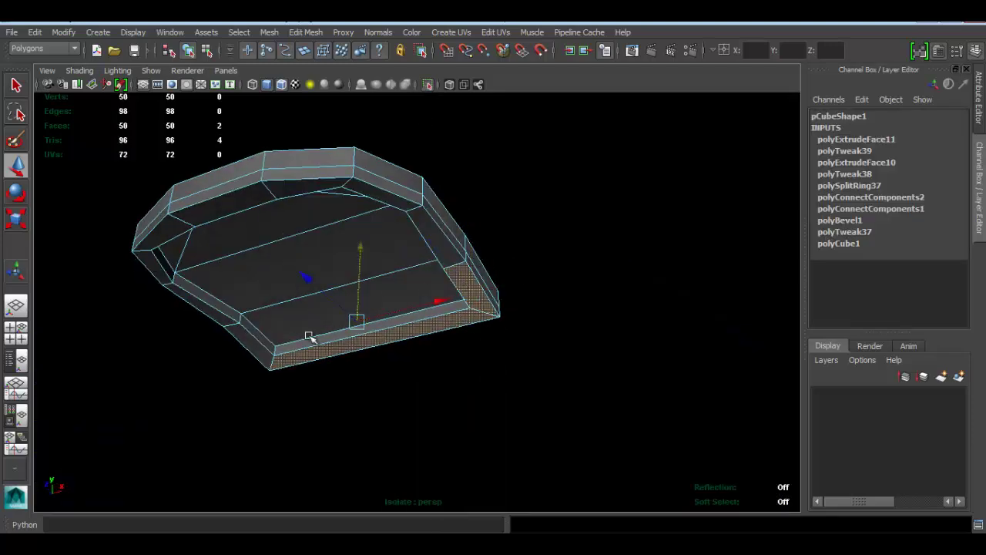
{"action": "left_click", "coordinate": [253, 348], "text": "shift"}
{"action": "left_click", "coordinate": [427, 85]}
{"action": "left_click_drag", "start_coordinate": [434, 227], "coordinate": [519, 290], "text": "alt"}
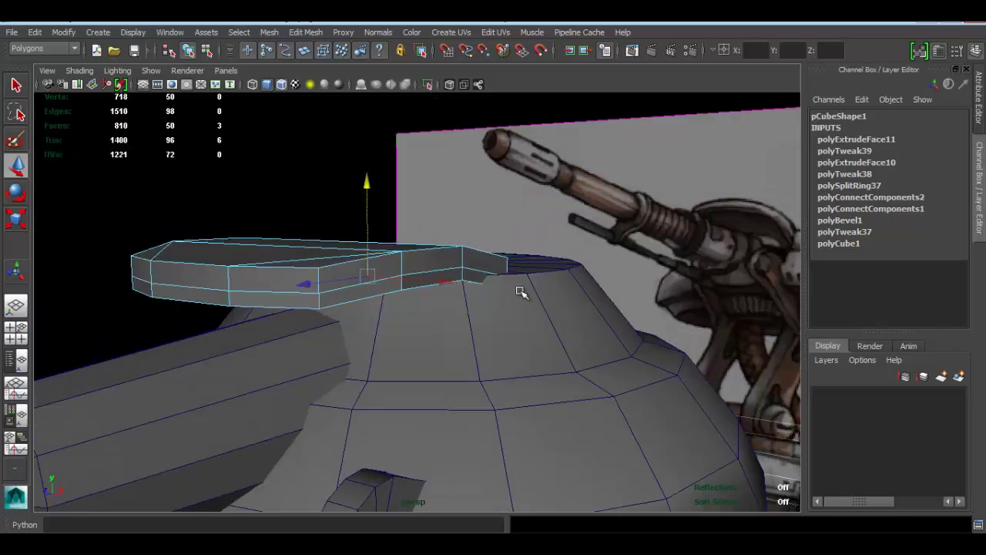
{"action": "right_click_drag", "start_coordinate": [519, 291], "coordinate": [401, 239], "text": "alt"}
{"action": "left_click_drag", "start_coordinate": [396, 236], "coordinate": [396, 219], "text": "alt"}
{"action": "left_click_drag", "start_coordinate": [377, 182], "coordinate": [391, 207]}
{"action": "right_click_drag", "start_coordinate": [307, 250], "coordinate": [346, 249], "text": "alt"}
{"action": "left_click_drag", "start_coordinate": [346, 249], "coordinate": [363, 240], "text": "alt"}
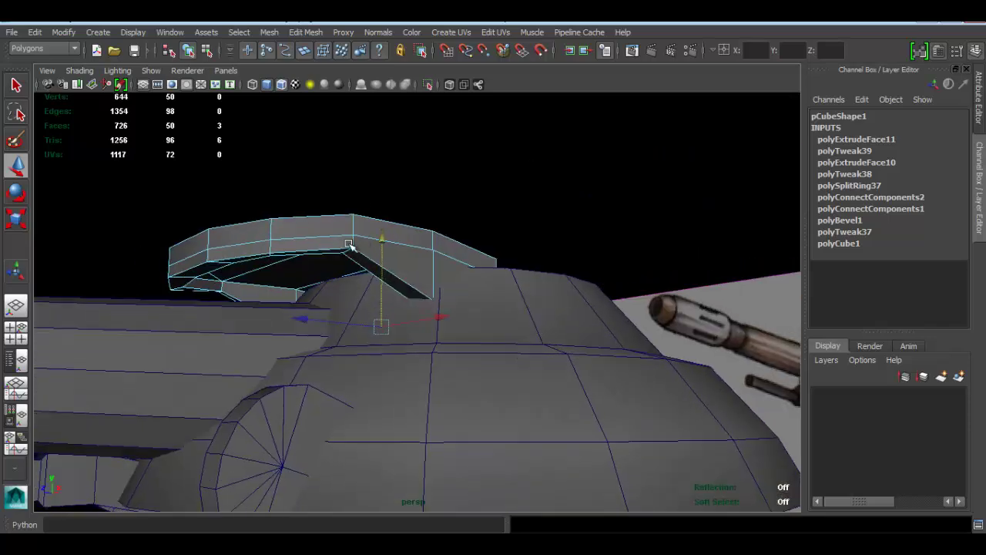
Pull the three middle edges along the plate's front outward to form a pointed lip
{"action": "right_click_drag", "start_coordinate": [352, 251], "coordinate": [352, 241]}
{"action": "left_click", "coordinate": [349, 248]}
{"action": "left_click_drag", "start_coordinate": [385, 238], "coordinate": [395, 158], "text": "alt"}
{"action": "left_click_drag", "start_coordinate": [316, 254], "coordinate": [372, 222], "text": "alt"}
{"action": "left_click_drag", "start_coordinate": [358, 269], "coordinate": [410, 297], "text": "alt"}
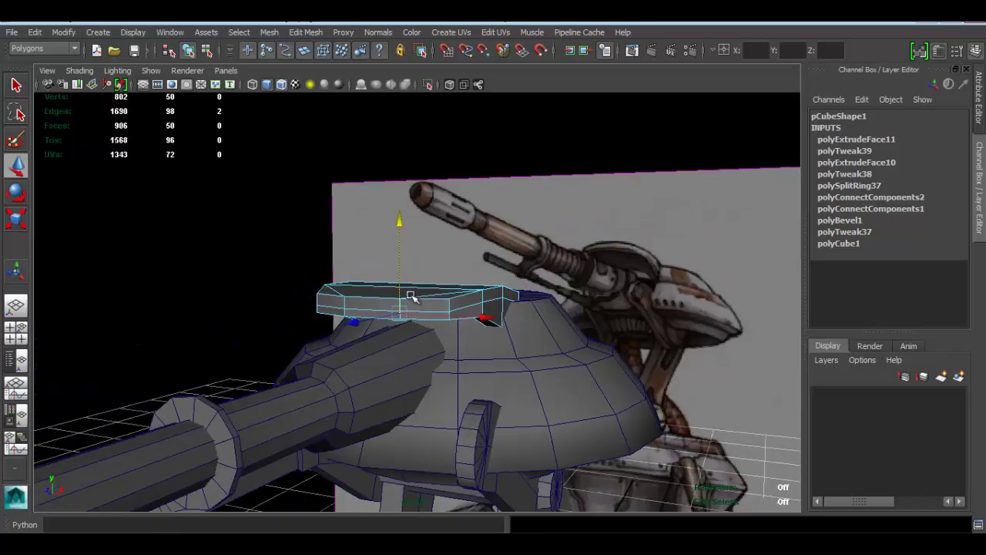
{"action": "left_click", "coordinate": [368, 309]}
{"action": "scroll", "coordinate": [413, 306], "scroll_direction": "up", "scroll_amount": 2}
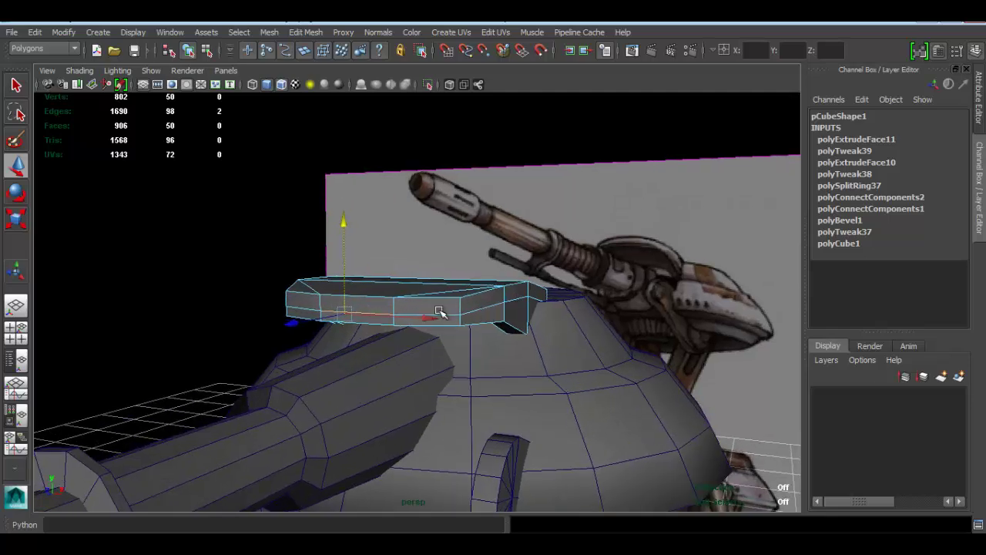
{"action": "left_click", "coordinate": [445, 316], "text": "shift"}
{"action": "left_click_drag", "start_coordinate": [445, 315], "coordinate": [268, 300], "text": "alt"}
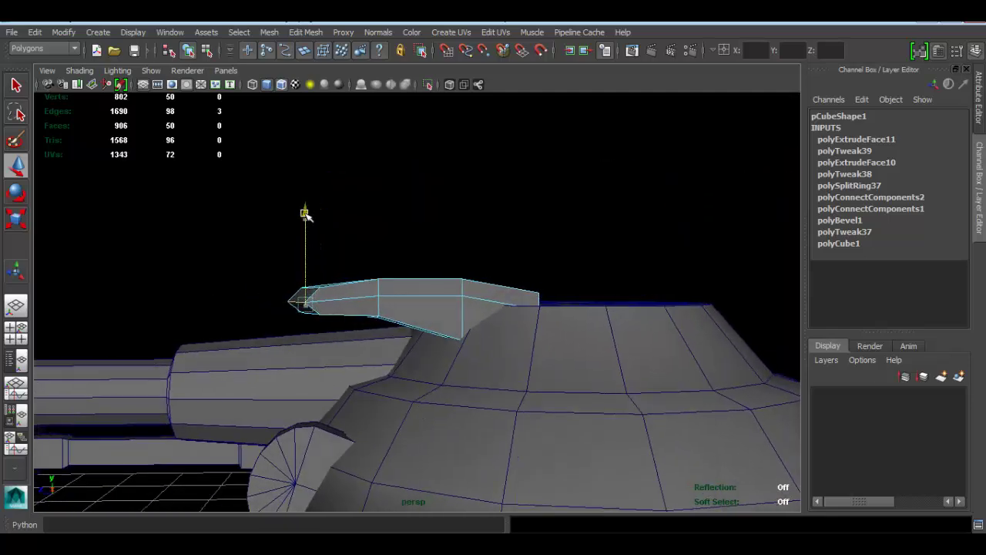
{"action": "left_click_drag", "start_coordinate": [306, 215], "coordinate": [386, 276], "text": "alt"}
{"action": "key", "text": "ctrl+z"}
{"action": "key", "text": "ctrl+z"}
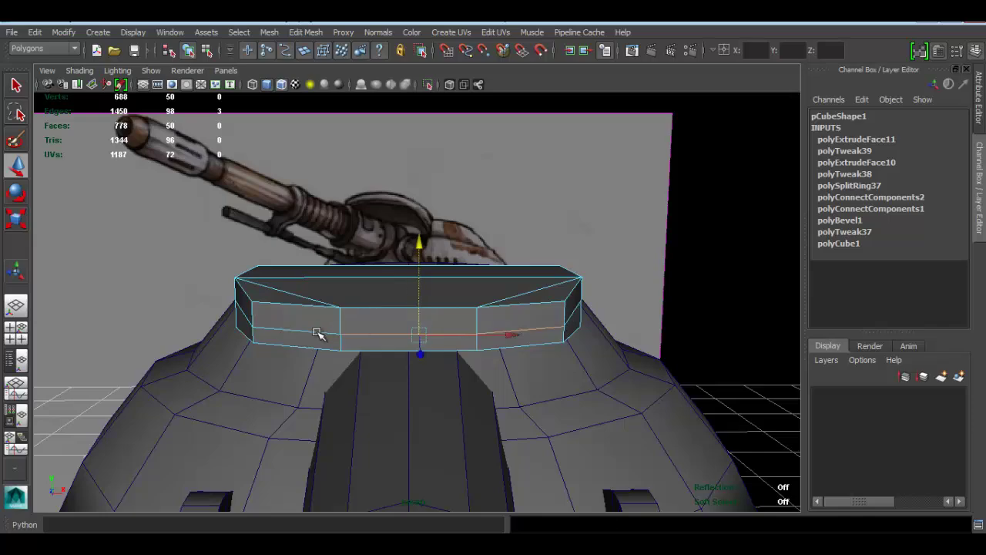
{"action": "left_click_drag", "start_coordinate": [361, 332], "coordinate": [271, 255], "text": "alt"}
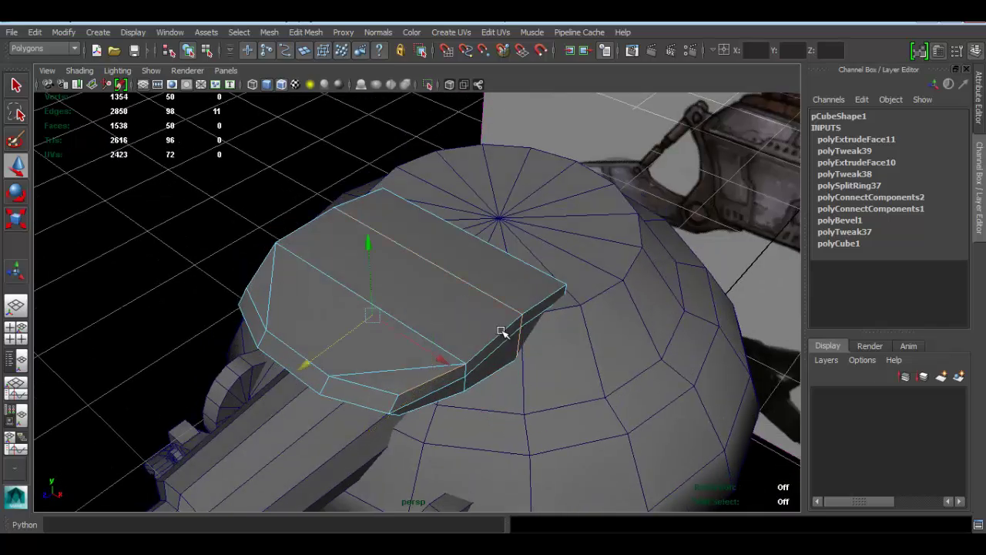
Scale the edges outlining the plate's top surface along both sides and corners inward to slope the rim
{"action": "left_click", "coordinate": [504, 326], "text": "shift"}
{"action": "key", "text": "ctrl+z"}
{"action": "double_click", "coordinate": [535, 311], "text": "shift"}
{"action": "key", "text": "ctrl+z"}
{"action": "key", "text": "ctrl+z"}
{"action": "left_click", "coordinate": [535, 310], "text": "shift"}
{"action": "left_click_drag", "start_coordinate": [394, 292], "coordinate": [348, 358], "text": "alt"}
{"action": "left_click", "coordinate": [339, 360], "text": "shift"}
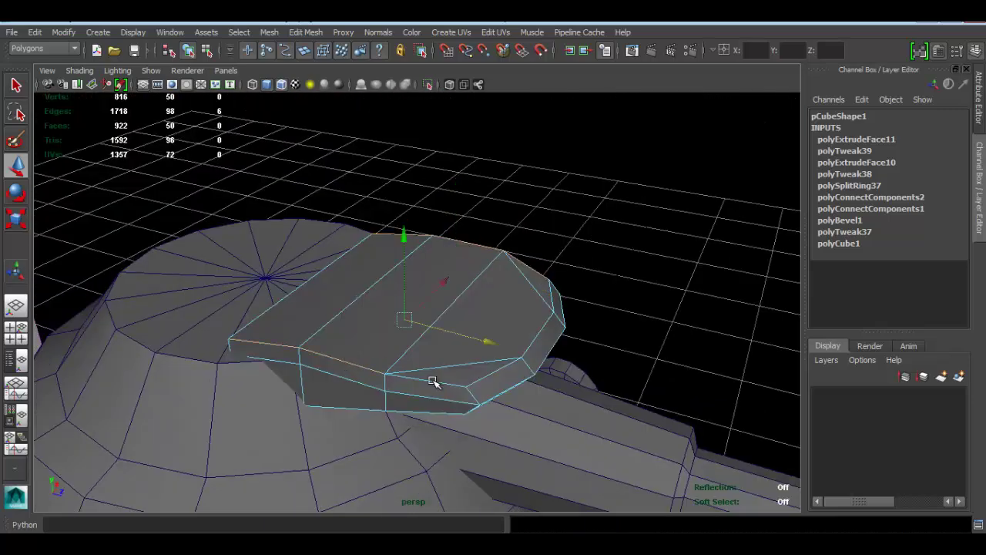
{"action": "key", "text": "r"}
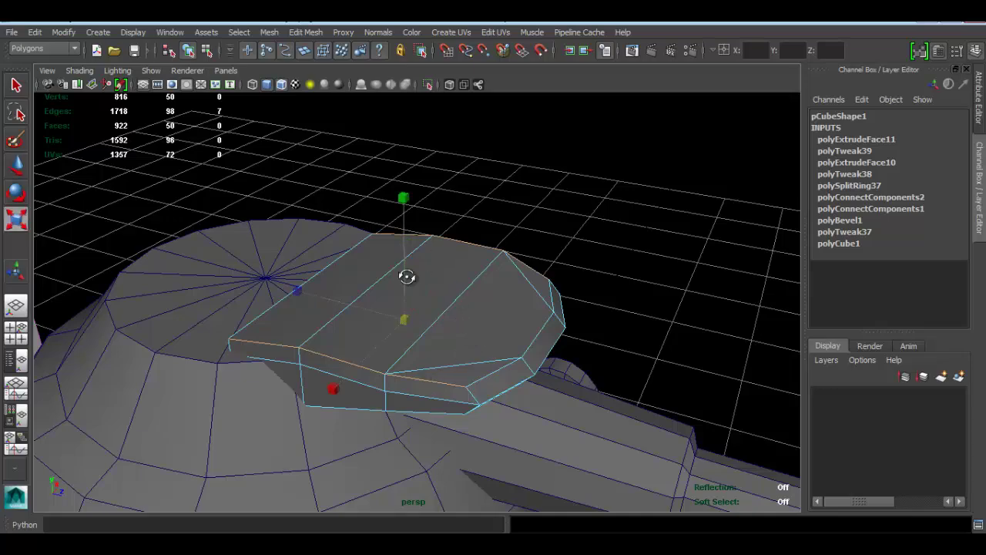
{"action": "left_click_drag", "start_coordinate": [393, 277], "coordinate": [274, 316], "text": "alt"}
{"action": "left_click_drag", "start_coordinate": [349, 315], "coordinate": [392, 220], "text": "alt"}
{"action": "key", "text": "w"}
{"action": "left_click_drag", "start_coordinate": [494, 280], "coordinate": [353, 285], "text": "alt"}
{"action": "right_click_drag", "start_coordinate": [352, 285], "coordinate": [432, 202]}
{"action": "left_click_drag", "start_coordinate": [431, 202], "coordinate": [379, 253], "text": "alt"}
{"action": "scroll", "coordinate": [374, 270], "scroll_direction": "up", "scroll_amount": 3}
{"action": "left_click_drag", "start_coordinate": [378, 310], "coordinate": [409, 306], "text": "alt"}
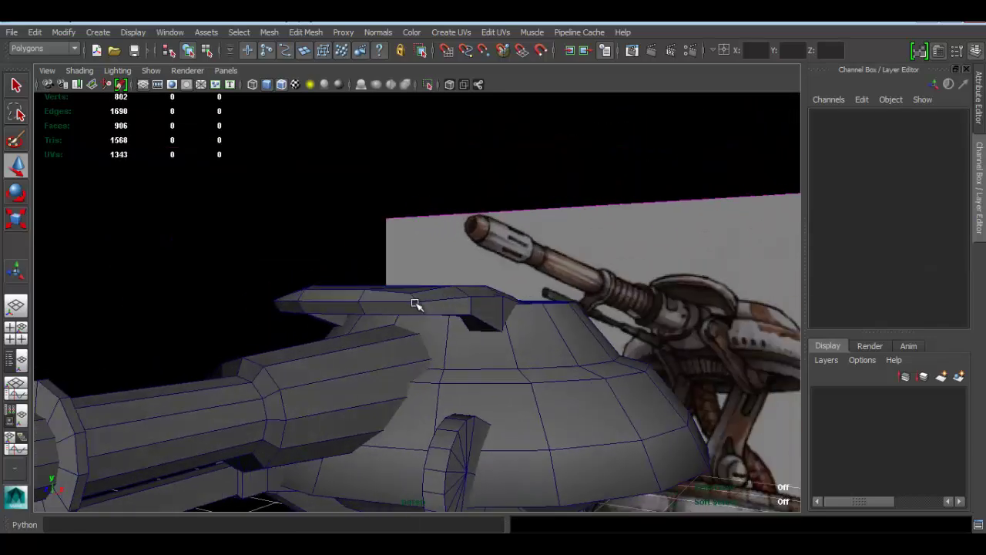
Adjust the height of the three lower front edges of the plate and move them back beneath the lip
{"action": "left_click", "coordinate": [438, 300]}
{"action": "scroll", "coordinate": [438, 300], "scroll_direction": "up", "scroll_amount": 1}
{"action": "right_click_drag", "start_coordinate": [379, 307], "coordinate": [378, 198]}
{"action": "left_click_drag", "start_coordinate": [391, 308], "coordinate": [363, 278], "text": "alt"}
{"action": "double_click", "coordinate": [366, 258]}
{"action": "scroll", "coordinate": [362, 277], "scroll_direction": "up", "scroll_amount": 4}
{"action": "double_click", "coordinate": [320, 306]}
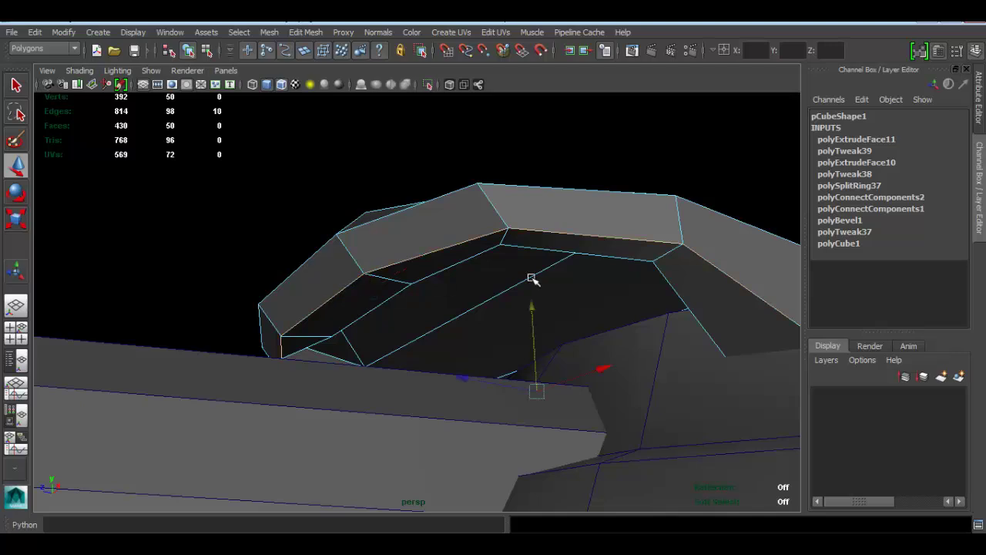
{"action": "left_click_drag", "start_coordinate": [548, 276], "coordinate": [674, 297], "text": "alt"}
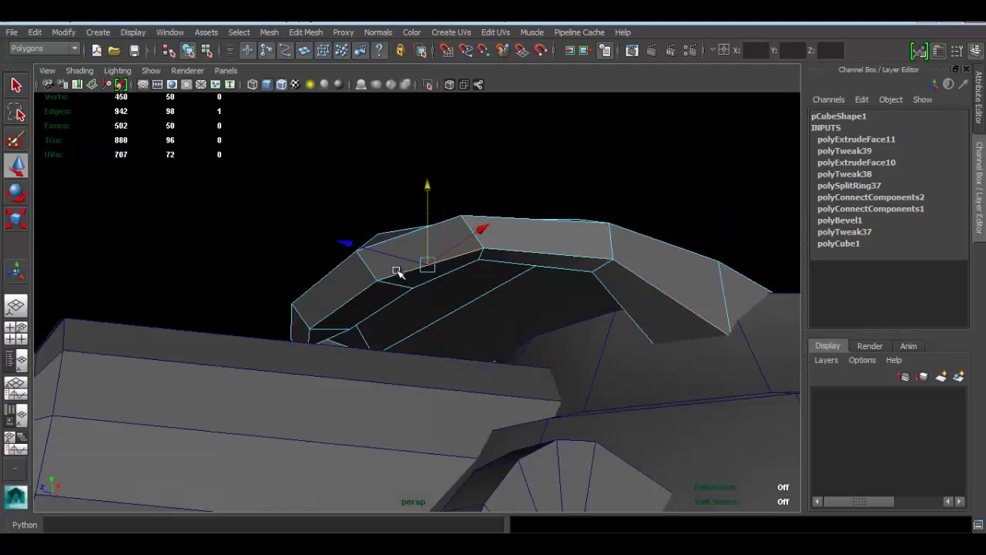
{"action": "left_click_drag", "start_coordinate": [321, 298], "coordinate": [414, 302], "text": "alt"}
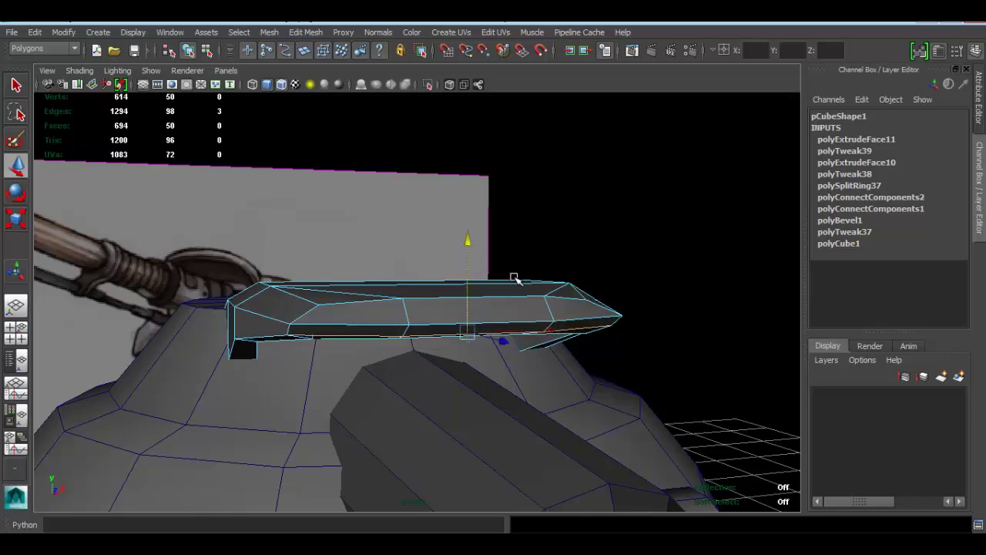
{"action": "left_click_drag", "start_coordinate": [528, 286], "coordinate": [305, 316], "text": "alt"}
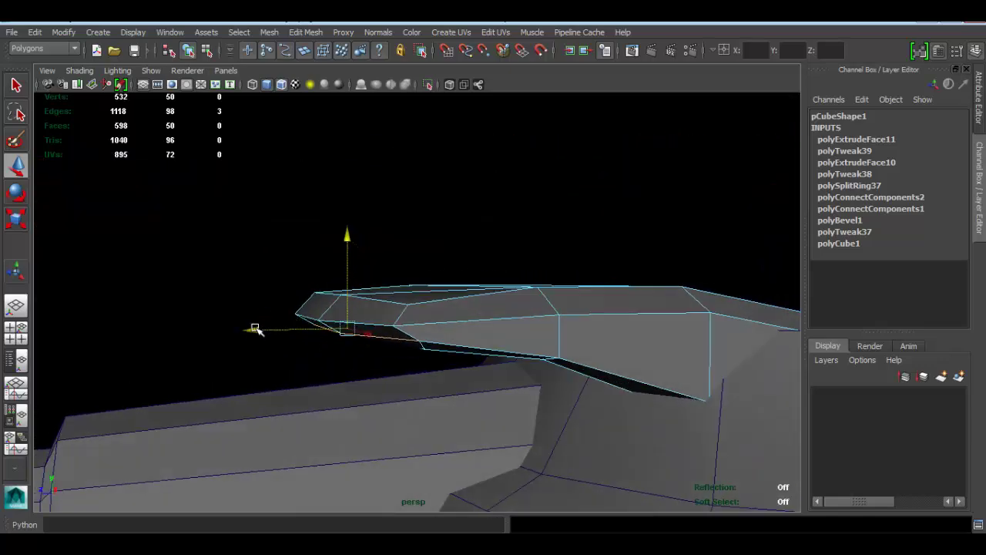
{"action": "left_click_drag", "start_coordinate": [250, 330], "coordinate": [399, 319], "text": "alt"}
{"action": "right_click_drag", "start_coordinate": [418, 233], "coordinate": [485, 216]}
{"action": "left_click", "coordinate": [463, 262]}
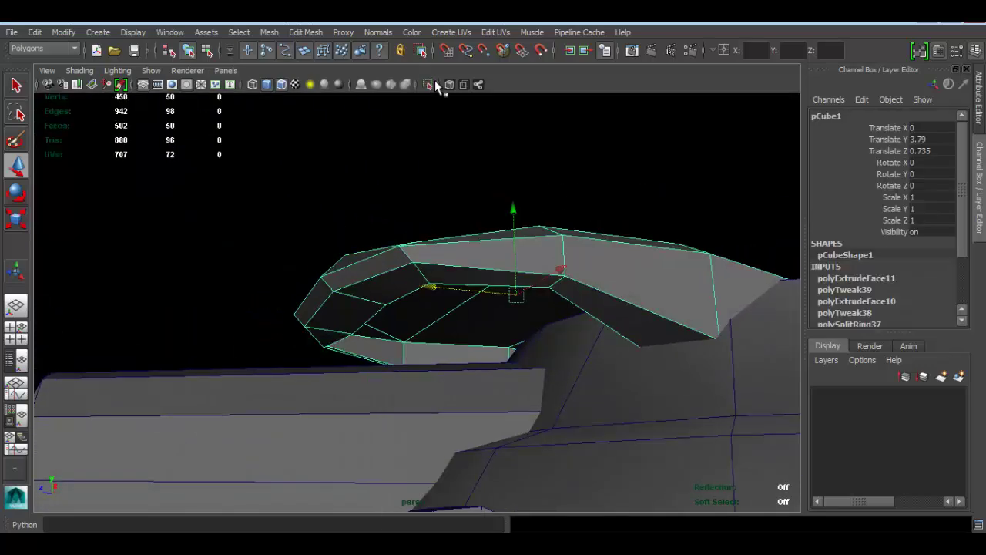
Isolate the plate, move the middle inner side vertex of its underside rim outward, and show the whole model again
{"action": "left_click_drag", "start_coordinate": [416, 166], "coordinate": [452, 220], "text": "alt"}
{"action": "right_click_drag", "start_coordinate": [450, 222], "coordinate": [450, 256]}
{"action": "left_click", "coordinate": [429, 237]}
{"action": "left_click_drag", "start_coordinate": [429, 237], "coordinate": [320, 157], "text": "alt"}
{"action": "left_click_drag", "start_coordinate": [425, 235], "coordinate": [514, 264], "text": "alt"}
{"action": "middle_click_drag", "start_coordinate": [514, 264], "coordinate": [449, 192], "text": "alt"}
{"action": "right_click_drag", "start_coordinate": [504, 234], "coordinate": [410, 212]}
{"action": "left_click_drag", "start_coordinate": [478, 284], "coordinate": [530, 322]}
{"action": "left_click_drag", "start_coordinate": [530, 322], "coordinate": [576, 236], "text": "alt"}
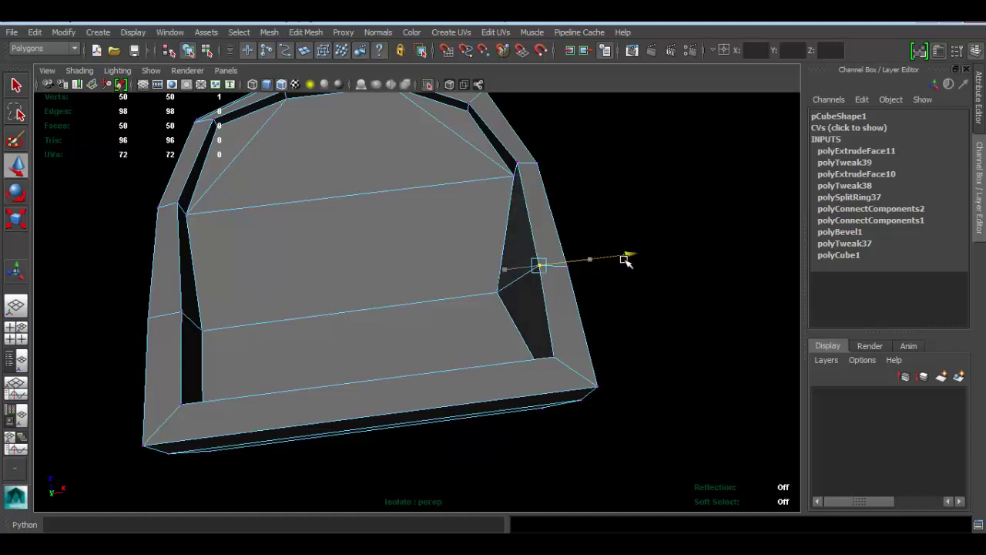
{"action": "left_click_drag", "start_coordinate": [626, 262], "coordinate": [607, 264]}
{"action": "left_click_drag", "start_coordinate": [675, 262], "coordinate": [618, 318], "text": "alt"}
{"action": "left_click_drag", "start_coordinate": [522, 200], "coordinate": [497, 283], "text": "alt"}
{"action": "right_click_drag", "start_coordinate": [329, 213], "coordinate": [505, 150]}
{"action": "left_click", "coordinate": [531, 161]}
{"action": "scroll", "coordinate": [481, 248], "scroll_direction": "down", "scroll_amount": 6}
{"action": "left_click_drag", "start_coordinate": [481, 249], "coordinate": [406, 281], "text": "alt"}
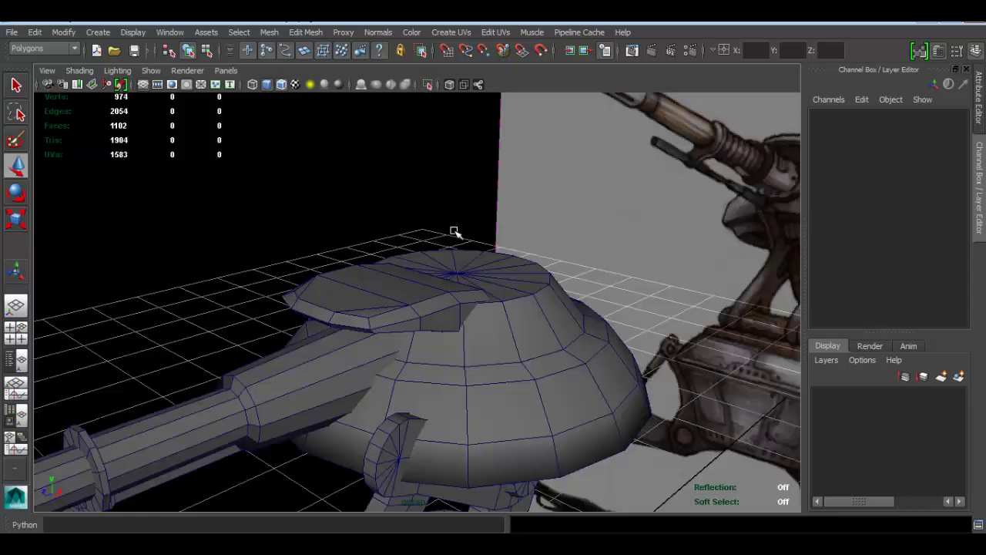
Lower the middle side edge on both sides of the plate slightly
{"action": "left_click_drag", "start_coordinate": [452, 231], "coordinate": [423, 309], "text": "alt"}
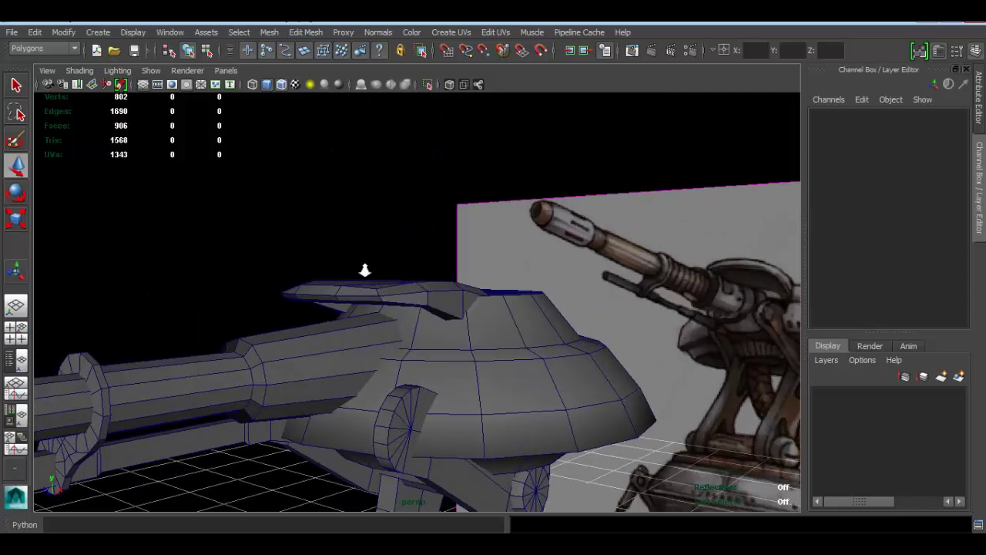
{"action": "right_click_drag", "start_coordinate": [365, 278], "coordinate": [493, 299], "text": "alt"}
{"action": "mouse_move", "coordinate": [519, 302]}
{"action": "left_mouse_down", "text": "alt"}
{"action": "mouse_move", "coordinate": [545, 310]}
{"action": "mouse_move", "coordinate": [504, 336]}
{"action": "mouse_move", "coordinate": [554, 313]}
{"action": "mouse_move", "coordinate": [516, 303]}
{"action": "left_mouse_up", "text": "alt"}
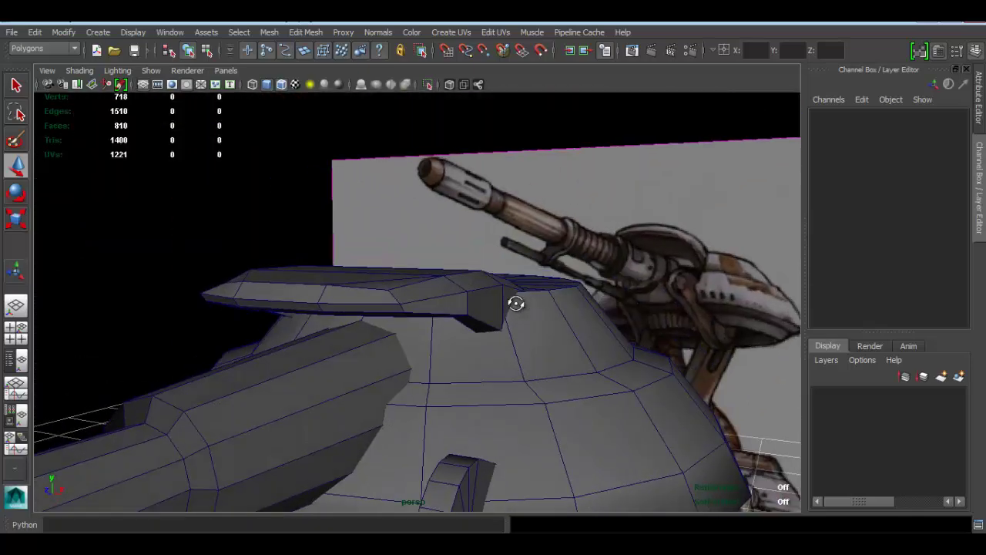
{"action": "left_click", "coordinate": [465, 298]}
{"action": "right_click_drag", "start_coordinate": [456, 292], "coordinate": [393, 213]}
{"action": "right_click_drag", "start_coordinate": [411, 278], "coordinate": [412, 202]}
{"action": "left_click_drag", "start_coordinate": [454, 291], "coordinate": [300, 296], "text": "alt"}
{"action": "left_click", "coordinate": [296, 299], "text": "shift"}
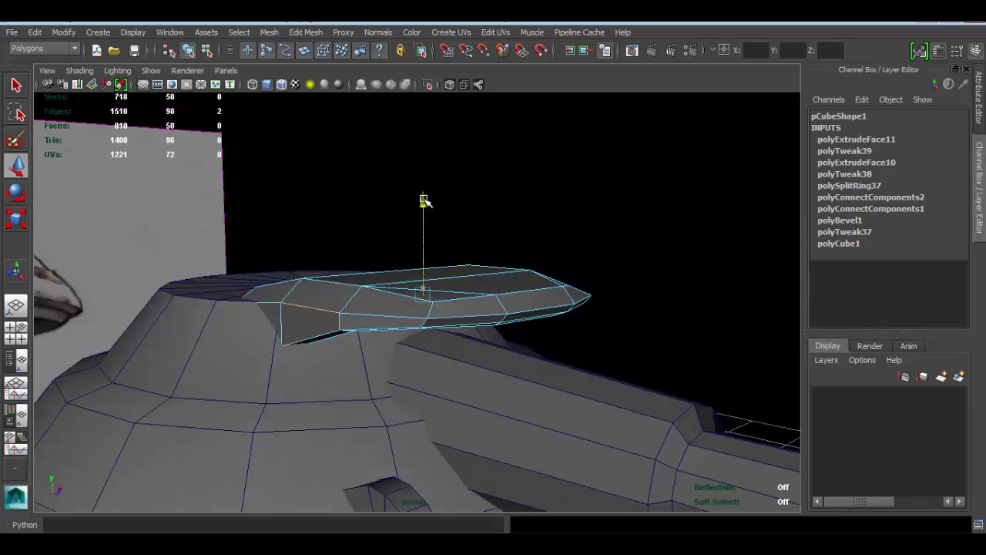
{"action": "left_click_drag", "start_coordinate": [425, 200], "coordinate": [367, 262], "text": "alt"}
{"action": "right_click_drag", "start_coordinate": [456, 275], "coordinate": [523, 222]}
{"action": "left_click", "coordinate": [553, 187]}
{"action": "scroll", "coordinate": [477, 224], "scroll_direction": "down", "scroll_amount": 3}
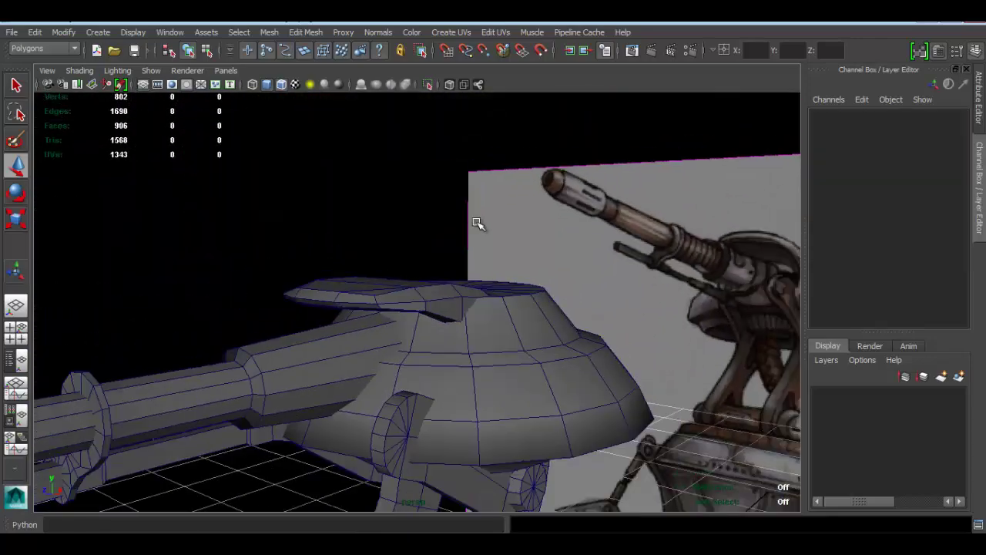
Select the six faces around the plate's front lip and scale them thinner vertically
{"action": "left_click_drag", "start_coordinate": [443, 277], "coordinate": [274, 243], "text": "alt"}
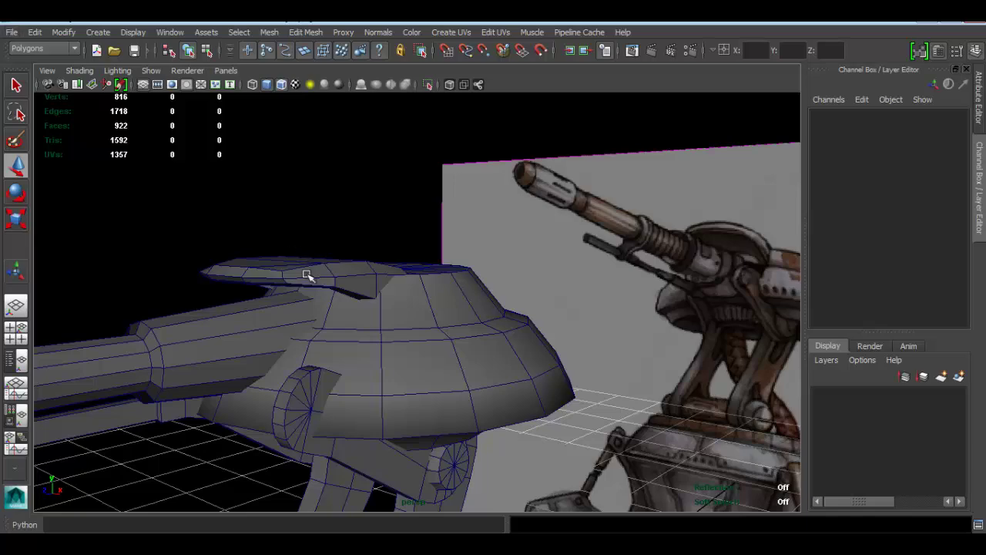
{"action": "mouse_move", "coordinate": [309, 278]}
{"action": "left_mouse_down", "text": "alt"}
{"action": "mouse_move", "coordinate": [351, 268]}
{"action": "mouse_move", "coordinate": [232, 258]}
{"action": "mouse_move", "coordinate": [305, 273]}
{"action": "mouse_move", "coordinate": [311, 288]}
{"action": "mouse_move", "coordinate": [249, 290]}
{"action": "mouse_move", "coordinate": [207, 275]}
{"action": "mouse_move", "coordinate": [324, 284]}
{"action": "mouse_move", "coordinate": [305, 289]}
{"action": "left_mouse_up", "text": "alt"}
{"action": "scroll", "coordinate": [398, 293], "scroll_direction": "up", "scroll_amount": 4}
{"action": "left_click", "coordinate": [347, 271]}
{"action": "right_click_drag", "start_coordinate": [366, 234], "coordinate": [365, 275]}
{"action": "left_click", "coordinate": [343, 270]}
{"action": "left_click_drag", "start_coordinate": [344, 269], "coordinate": [379, 269], "text": "alt"}
{"action": "scroll", "coordinate": [332, 243], "scroll_direction": "up", "scroll_amount": 4}
{"action": "left_click", "coordinate": [333, 241]}
{"action": "left_click", "coordinate": [462, 244], "text": "shift"}
{"action": "left_click", "coordinate": [540, 245], "text": "shift"}
{"action": "left_click", "coordinate": [456, 252], "text": "shift"}
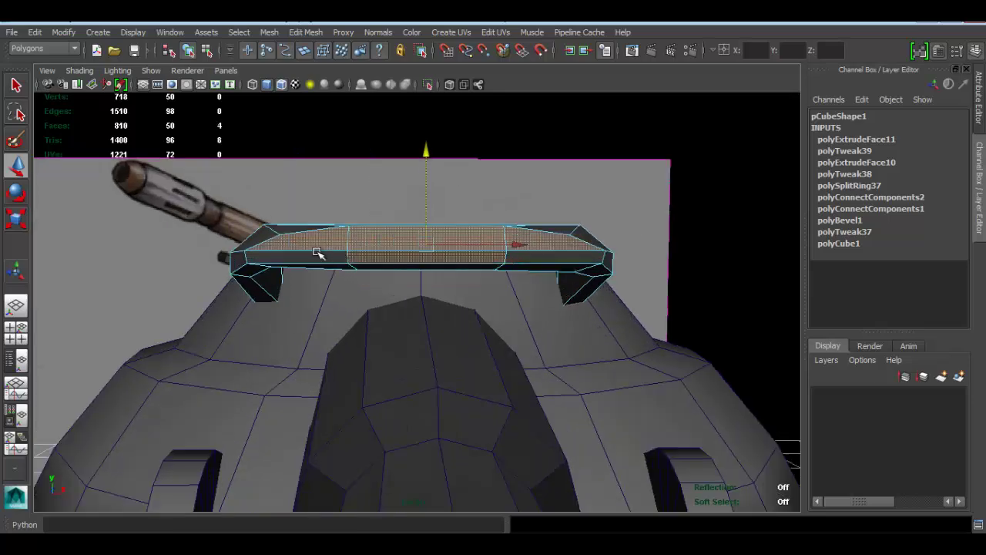
{"action": "left_click", "coordinate": [316, 252], "text": "shift"}
{"action": "left_click_drag", "start_coordinate": [522, 256], "coordinate": [220, 242], "text": "alt"}
{"action": "left_click", "coordinate": [218, 245], "text": "shift"}
{"action": "left_click_drag", "start_coordinate": [213, 194], "coordinate": [222, 336], "text": "alt"}
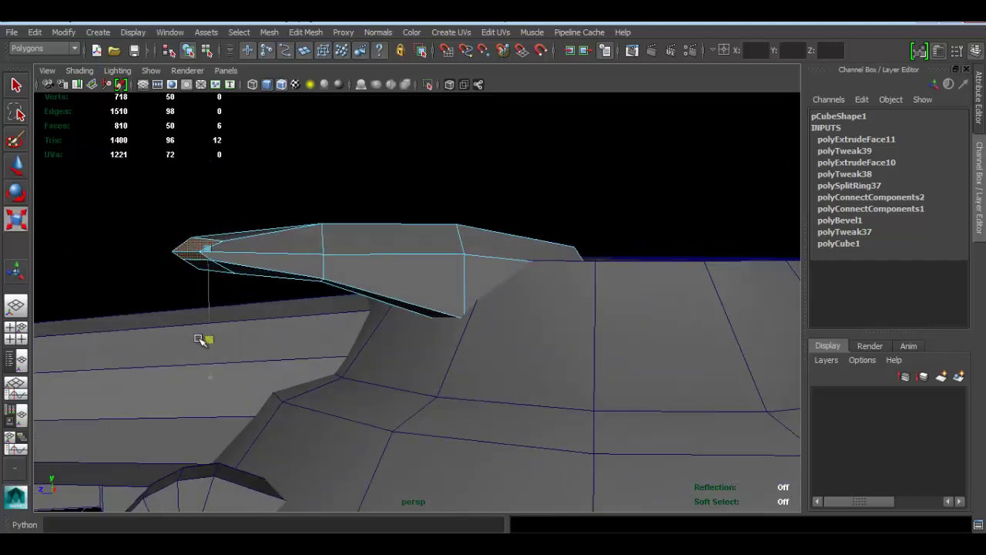
Lower the six front lip faces of the plate slightly
{"action": "key", "text": "w"}
{"action": "left_click_drag", "start_coordinate": [203, 157], "coordinate": [198, 163]}
{"action": "mouse_move", "coordinate": [373, 282]}
{"action": "left_mouse_down", "text": "alt"}
{"action": "mouse_move", "coordinate": [438, 273]}
{"action": "mouse_move", "coordinate": [392, 285]}
{"action": "left_mouse_up", "text": "alt"}
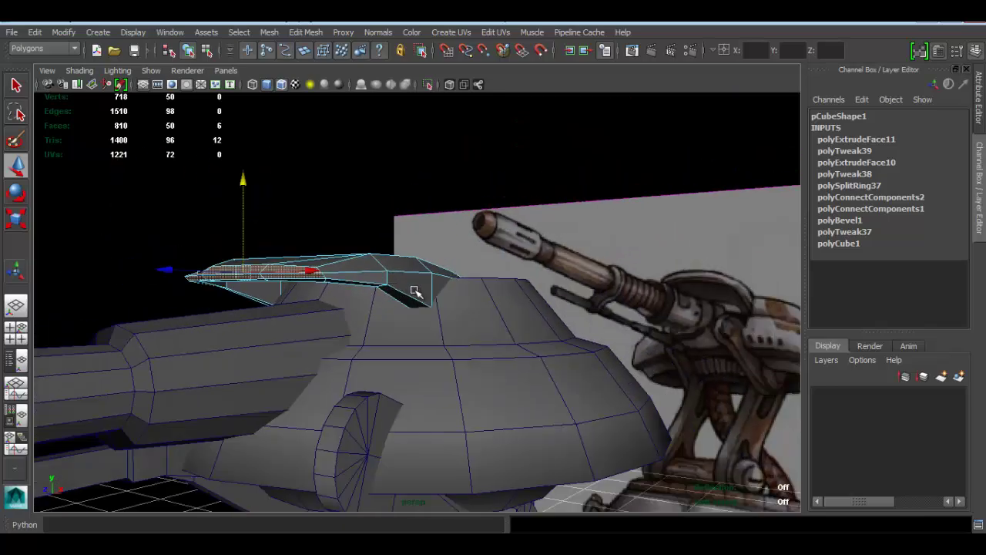
{"action": "left_click_drag", "start_coordinate": [412, 296], "coordinate": [339, 273], "text": "alt"}
Move the whole plate to Translate Y 3.765 and Z 1.002, and tilt it to Rotate X -7.173
{"action": "right_click_drag", "start_coordinate": [339, 273], "coordinate": [385, 227]}
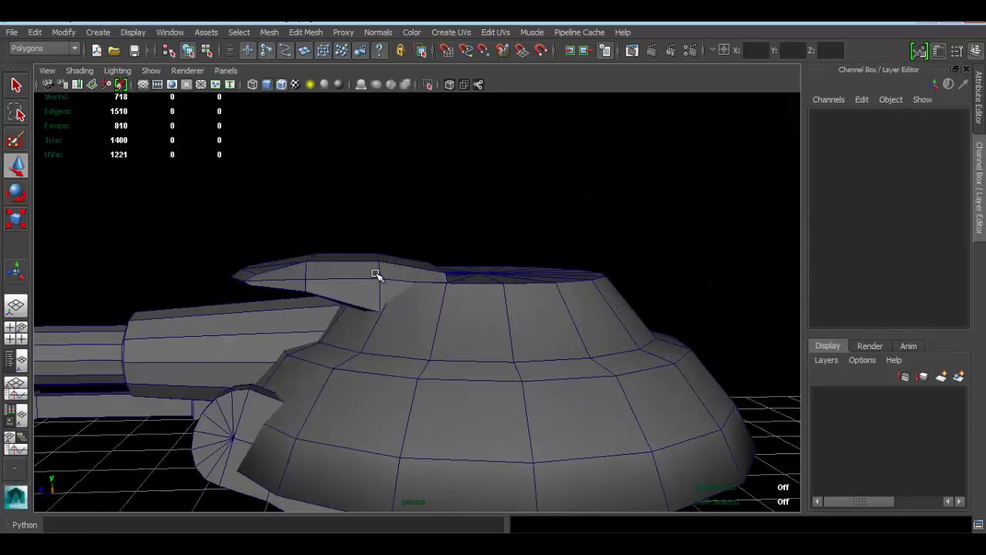
{"action": "left_click", "coordinate": [375, 281]}
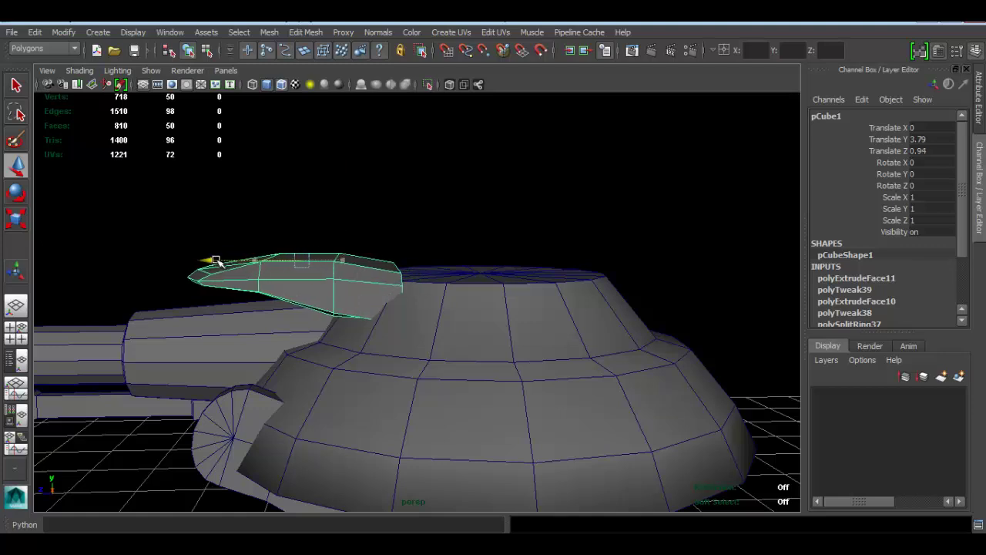
{"action": "mouse_move", "coordinate": [277, 178]}
{"action": "left_mouse_down"}
{"action": "mouse_move", "coordinate": [285, 164]}
{"action": "mouse_move", "coordinate": [285, 179]}
{"action": "left_mouse_up"}
{"action": "key", "text": "e"}
{"action": "left_click_drag", "start_coordinate": [332, 151], "coordinate": [342, 171]}
{"action": "key", "text": "w"}
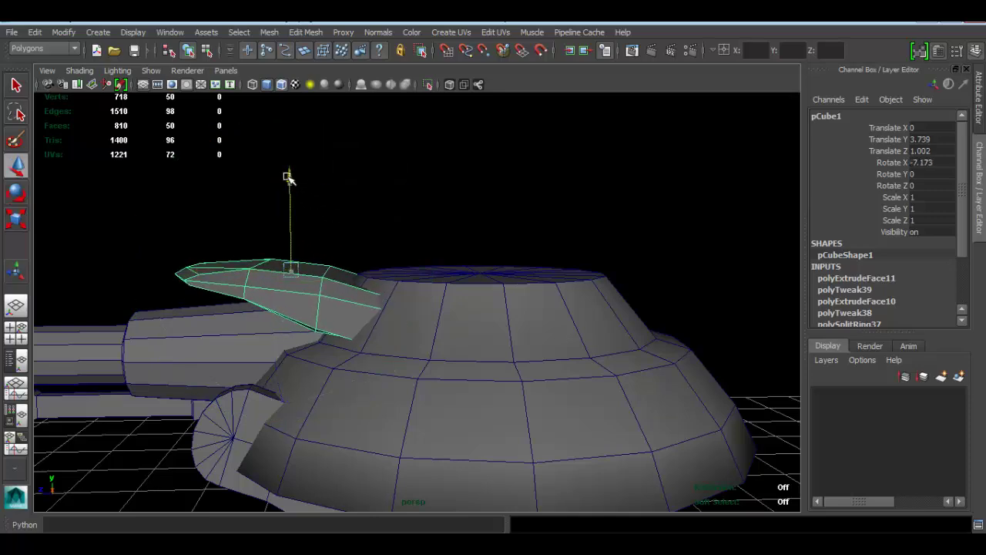
{"action": "left_click_drag", "start_coordinate": [289, 171], "coordinate": [289, 173]}
{"action": "left_click_drag", "start_coordinate": [293, 253], "coordinate": [365, 341], "text": "alt"}
{"action": "left_click", "coordinate": [355, 231]}
Lower the underside vertex that pokes through the plate's top near its front corner
{"action": "scroll", "coordinate": [356, 258], "scroll_direction": "down", "scroll_amount": 5}
{"action": "scroll", "coordinate": [422, 315], "scroll_direction": "up", "scroll_amount": 5}
{"action": "scroll", "coordinate": [411, 310], "scroll_direction": "up", "scroll_amount": 3}
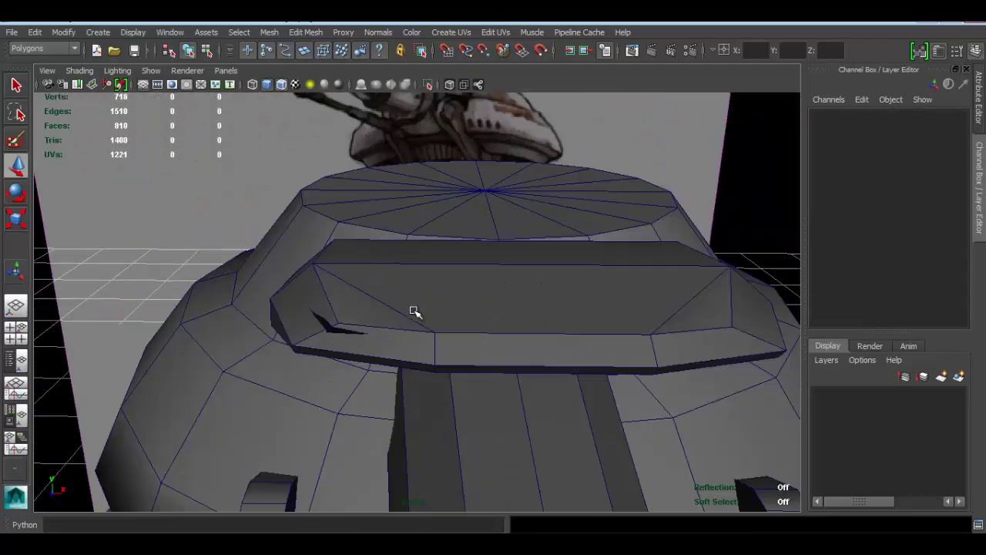
{"action": "left_click", "coordinate": [360, 324]}
{"action": "right_click_drag", "start_coordinate": [311, 304], "coordinate": [249, 221]}
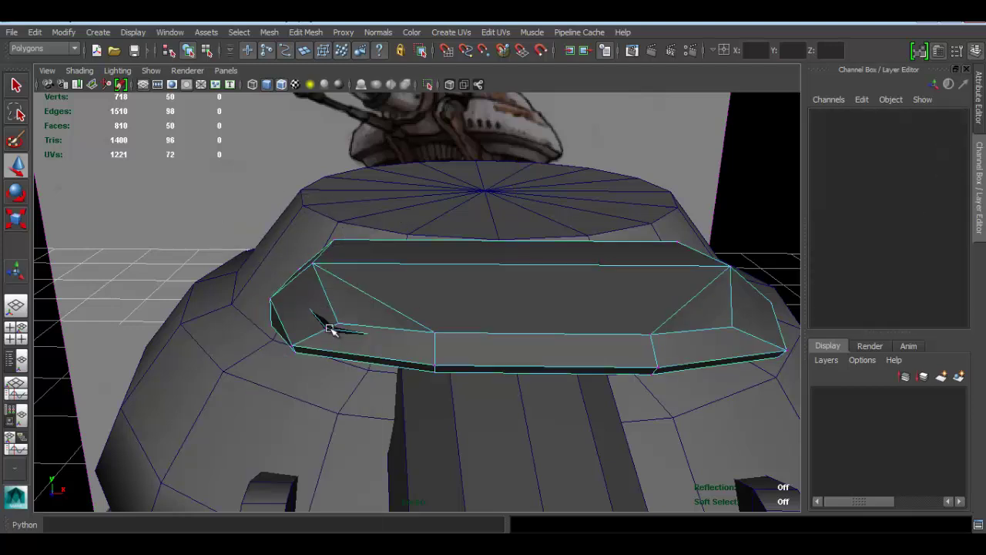
{"action": "left_click", "coordinate": [327, 326]}
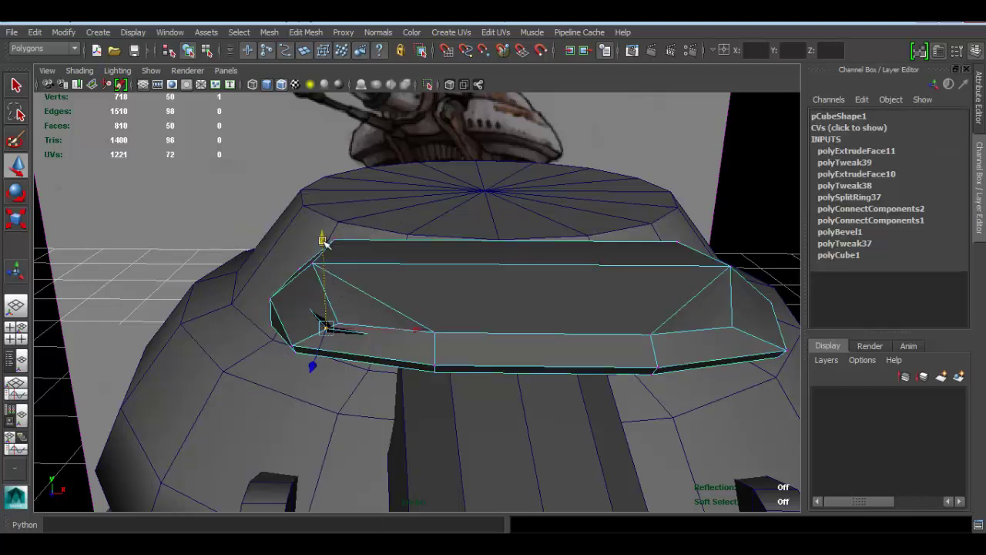
{"action": "key", "text": "f"}
{"action": "left_click_drag", "start_coordinate": [387, 284], "coordinate": [506, 152], "text": "alt"}
{"action": "scroll", "coordinate": [420, 298], "scroll_direction": "up", "scroll_amount": 4}
{"action": "left_click_drag", "start_coordinate": [419, 299], "coordinate": [422, 379], "text": "alt"}
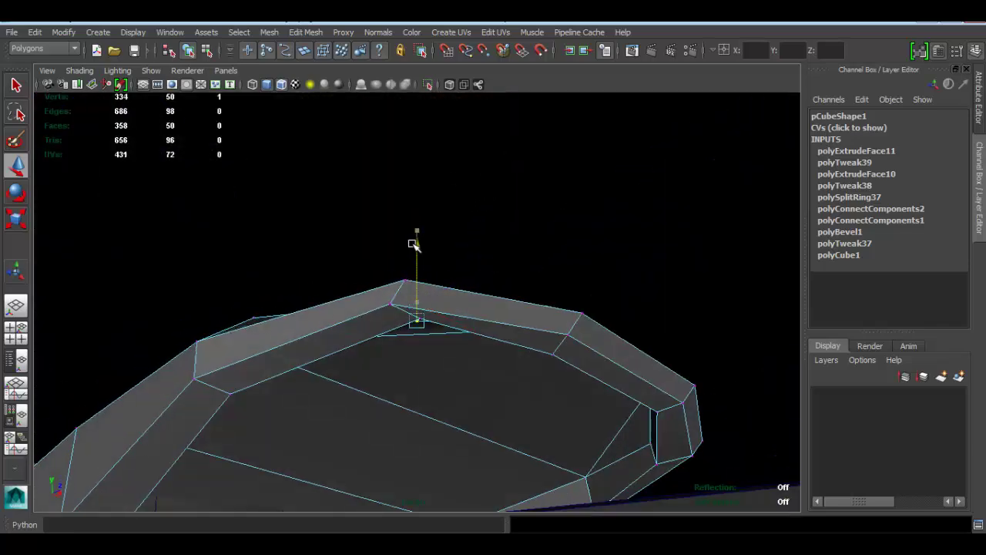
{"action": "left_click_drag", "start_coordinate": [401, 247], "coordinate": [430, 322], "text": "alt"}
{"action": "left_click_drag", "start_coordinate": [462, 375], "coordinate": [463, 380]}
{"action": "left_click_drag", "start_coordinate": [423, 334], "coordinate": [393, 341], "text": "alt"}
{"action": "scroll", "coordinate": [394, 341], "scroll_direction": "down", "scroll_amount": 8}
{"action": "left_click_drag", "start_coordinate": [472, 315], "coordinate": [445, 346], "text": "alt"}
{"action": "right_click_drag", "start_coordinate": [491, 279], "coordinate": [546, 236]}
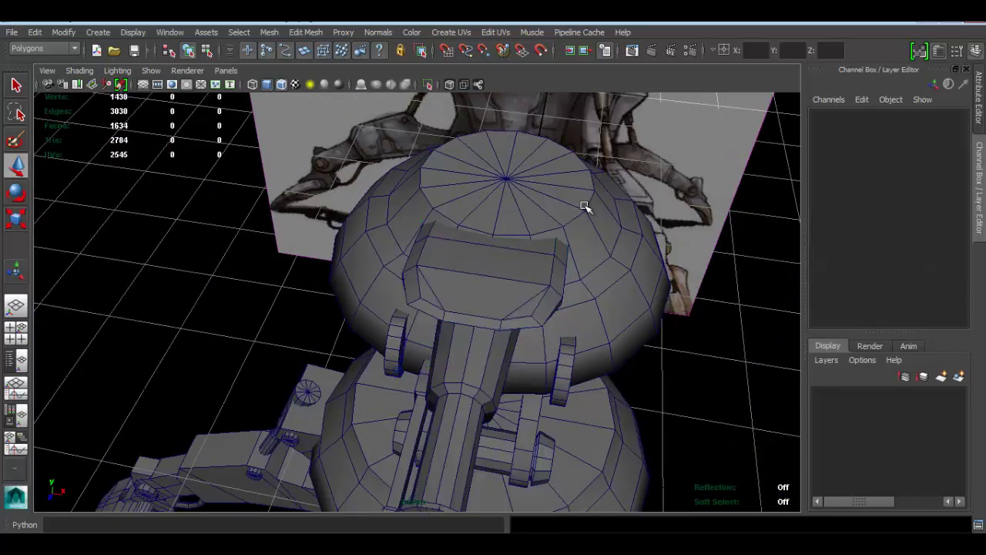
Select an edge loop on the tilted plate and raise it slightly
{"action": "left_click_drag", "start_coordinate": [497, 321], "coordinate": [339, 319], "text": "alt"}
{"action": "scroll", "coordinate": [339, 319], "scroll_direction": "up", "scroll_amount": 6}
{"action": "middle_click_drag", "start_coordinate": [339, 319], "coordinate": [412, 326], "text": "alt"}
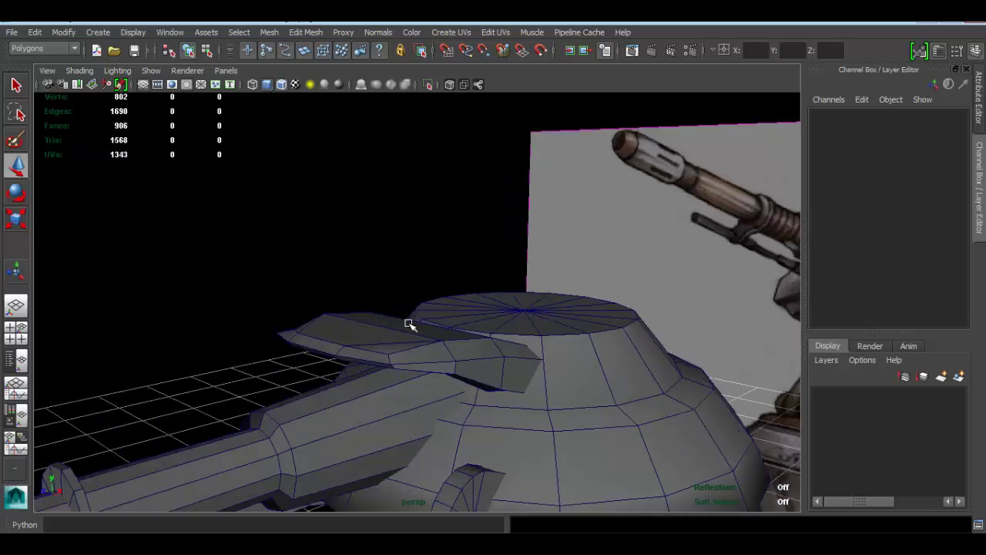
{"action": "scroll", "coordinate": [412, 326], "scroll_direction": "up", "scroll_amount": 2}
{"action": "left_click", "coordinate": [352, 355]}
{"action": "right_click", "coordinate": [295, 308]}
{"action": "right_click_drag", "start_coordinate": [296, 309], "coordinate": [293, 199]}
{"action": "left_click_drag", "start_coordinate": [293, 199], "coordinate": [228, 332], "text": "alt"}
{"action": "double_click", "coordinate": [327, 382]}
{"action": "left_click_drag", "start_coordinate": [259, 250], "coordinate": [259, 245]}
{"action": "left_click_drag", "start_coordinate": [164, 326], "coordinate": [372, 301], "text": "alt"}
{"action": "right_click_drag", "start_coordinate": [428, 346], "coordinate": [185, 308]}
Select the six upper side edges of the plate, three per side, and scale them across its width
{"action": "left_click_drag", "start_coordinate": [391, 312], "coordinate": [389, 341], "text": "alt"}
{"action": "left_click", "coordinate": [389, 342]}
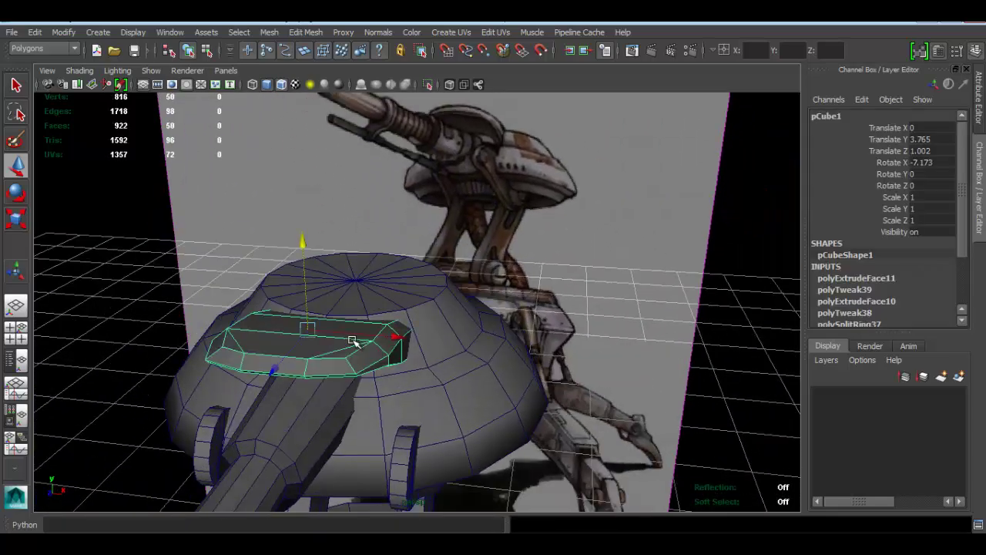
{"action": "right_click_drag", "start_coordinate": [382, 340], "coordinate": [359, 202]}
{"action": "left_click", "coordinate": [362, 348]}
{"action": "scroll", "coordinate": [430, 302], "scroll_direction": "up", "scroll_amount": 4}
{"action": "left_click_drag", "start_coordinate": [430, 302], "coordinate": [468, 330], "text": "alt"}
{"action": "left_click", "coordinate": [473, 366], "text": "shift"}
{"action": "left_click_drag", "start_coordinate": [421, 299], "coordinate": [254, 325], "text": "alt"}
{"action": "left_click", "coordinate": [267, 342], "text": "shift"}
{"action": "left_click", "coordinate": [300, 442], "text": "shift"}
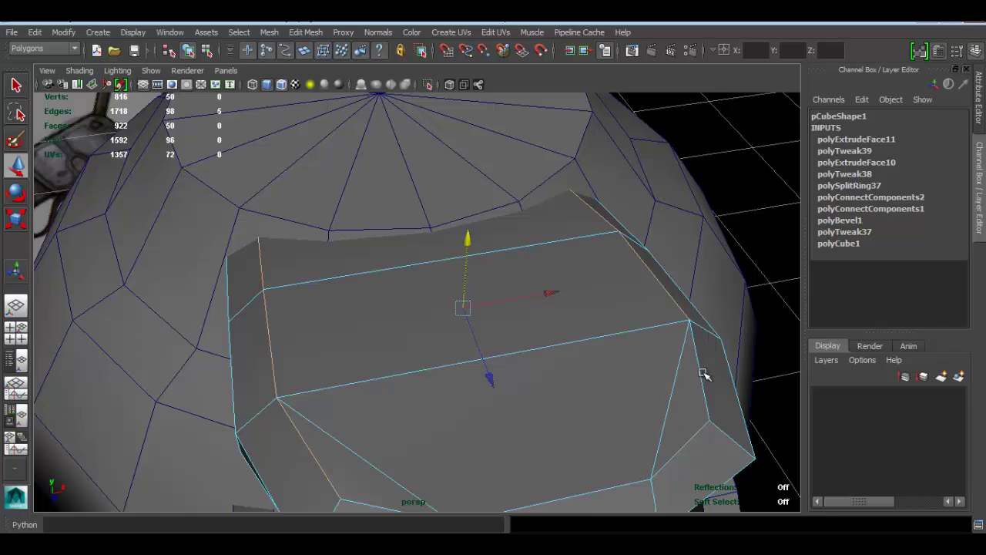
{"action": "left_click_drag", "start_coordinate": [524, 311], "coordinate": [288, 305], "text": "alt"}
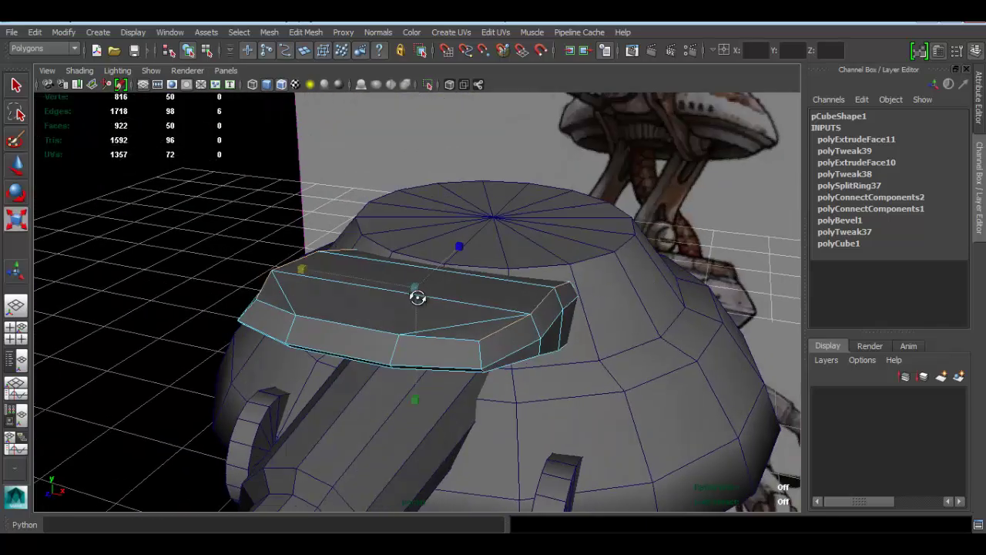
Adjust the height of the six selected upper side edges of the plate, and return to object selection
{"action": "left_click_drag", "start_coordinate": [413, 297], "coordinate": [400, 285], "text": "alt"}
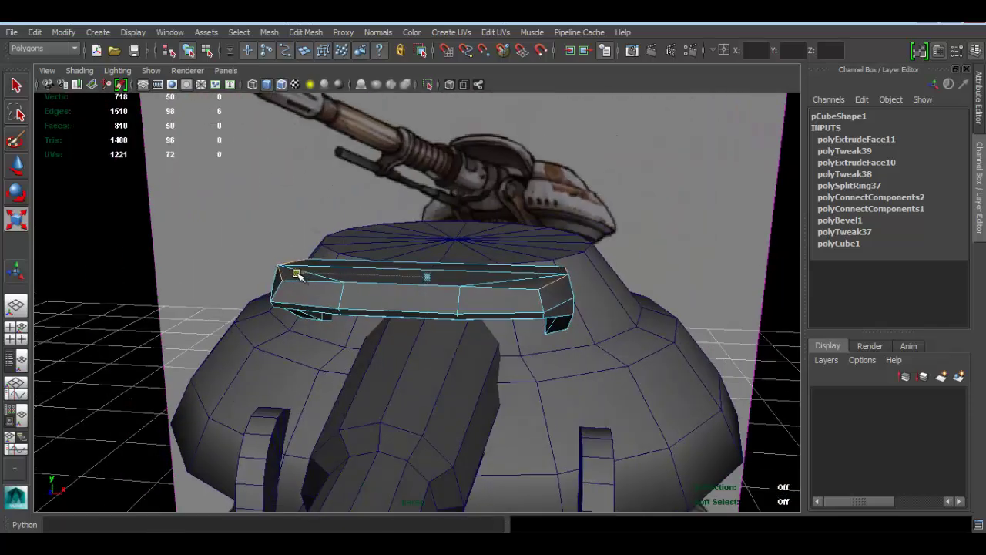
{"action": "left_click_drag", "start_coordinate": [385, 274], "coordinate": [431, 254], "text": "alt"}
{"action": "key", "text": "w"}
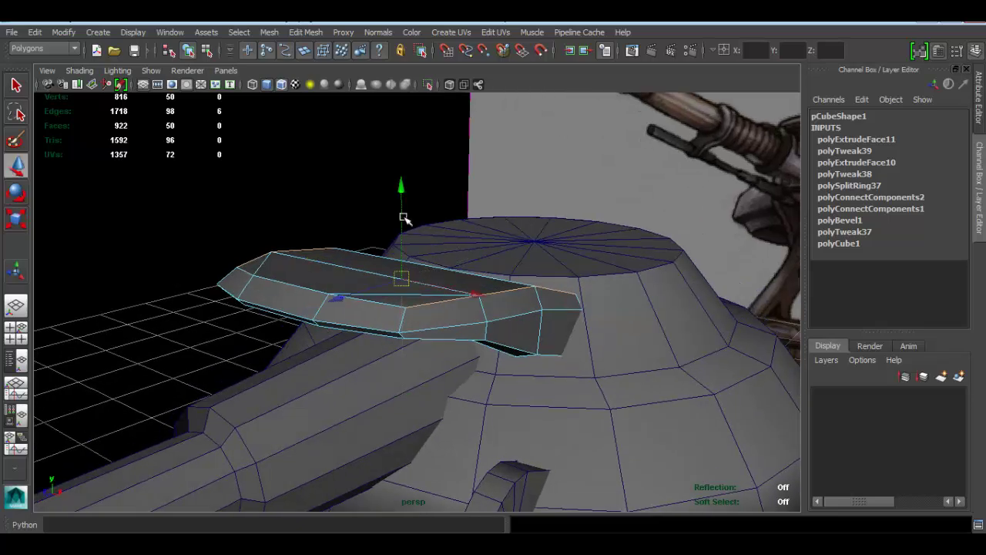
{"action": "left_click_drag", "start_coordinate": [398, 192], "coordinate": [324, 273]}
{"action": "right_click_drag", "start_coordinate": [303, 233], "coordinate": [366, 217]}
Select the two matching upper front corner vertices of the armour plate, one per side, and raise them slightly
{"action": "left_click_drag", "start_coordinate": [385, 188], "coordinate": [437, 276], "text": "alt"}
{"action": "scroll", "coordinate": [462, 330], "scroll_direction": "up", "scroll_amount": 5}
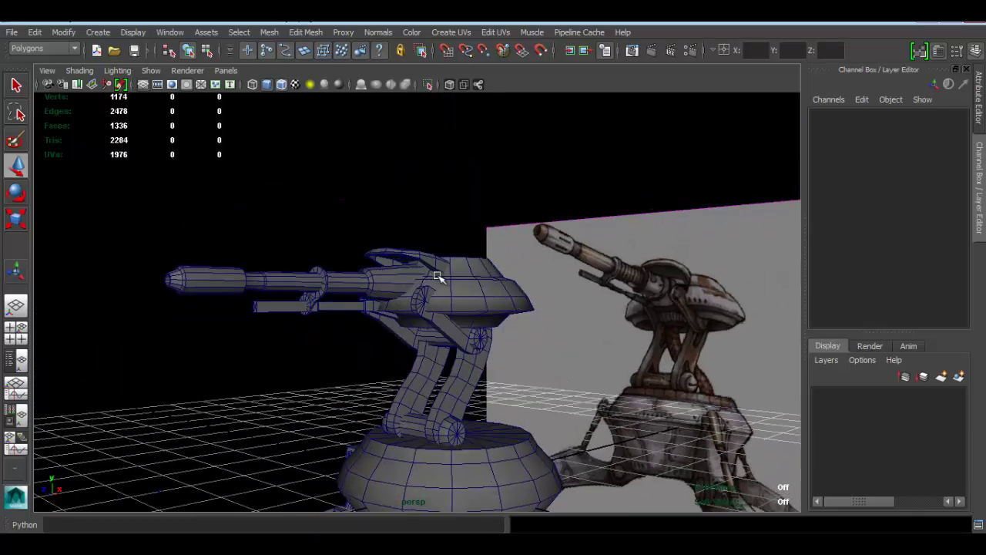
{"action": "middle_click_drag", "start_coordinate": [347, 269], "coordinate": [386, 298], "text": "alt"}
{"action": "scroll", "coordinate": [460, 257], "scroll_direction": "up", "scroll_amount": 5}
{"action": "left_click_drag", "start_coordinate": [460, 258], "coordinate": [495, 288], "text": "alt"}
{"action": "scroll", "coordinate": [574, 257], "scroll_direction": "up", "scroll_amount": 4}
{"action": "mouse_move", "coordinate": [580, 257]}
{"action": "left_mouse_down", "text": "alt"}
{"action": "mouse_move", "coordinate": [603, 226]}
{"action": "mouse_move", "coordinate": [586, 273]}
{"action": "left_mouse_up", "text": "alt"}
{"action": "left_click", "coordinate": [598, 256]}
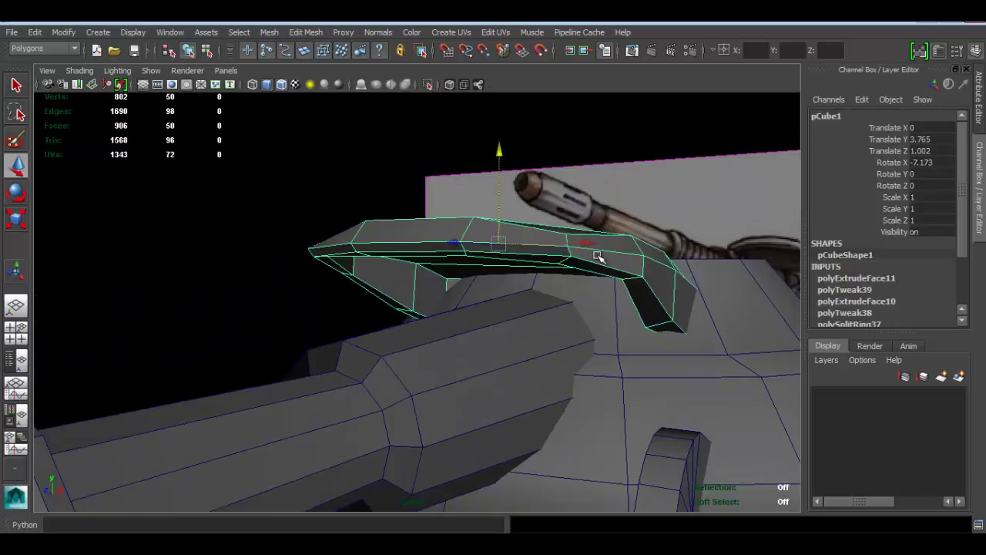
{"action": "key", "text": "F9"}
{"action": "left_click", "coordinate": [566, 236]}
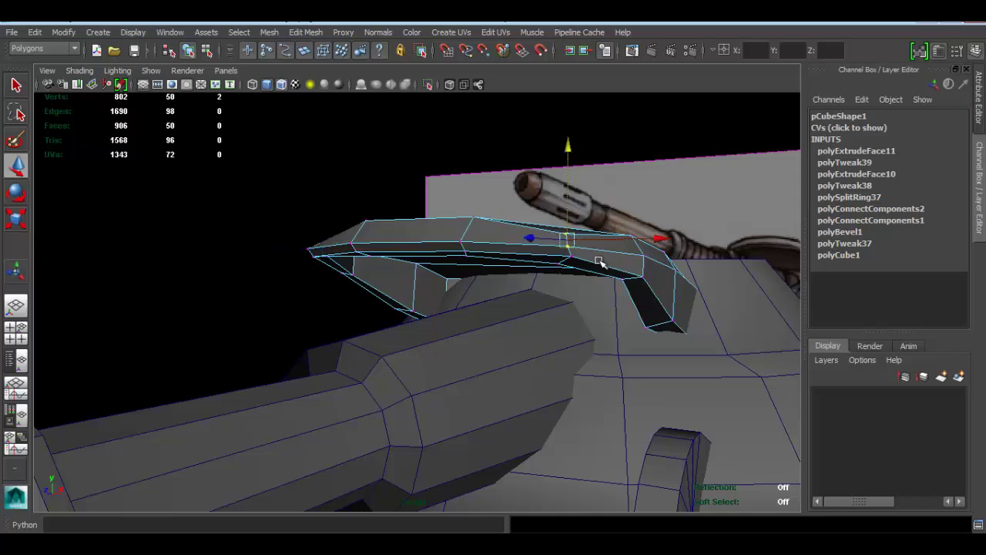
{"action": "left_click_drag", "start_coordinate": [548, 239], "coordinate": [345, 237], "text": "alt"}
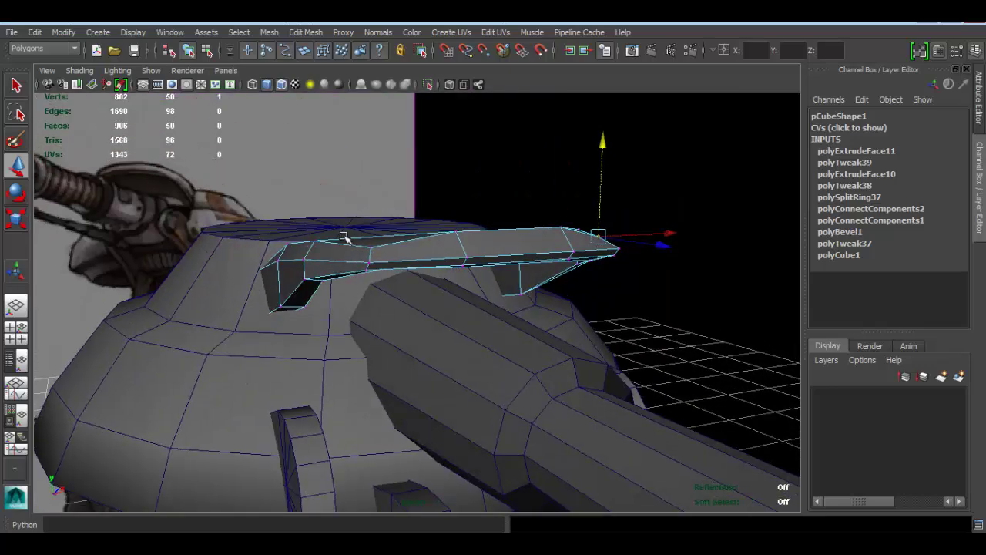
{"action": "left_click", "coordinate": [382, 248], "text": "shift"}
{"action": "left_click_drag", "start_coordinate": [495, 151], "coordinate": [497, 141]}
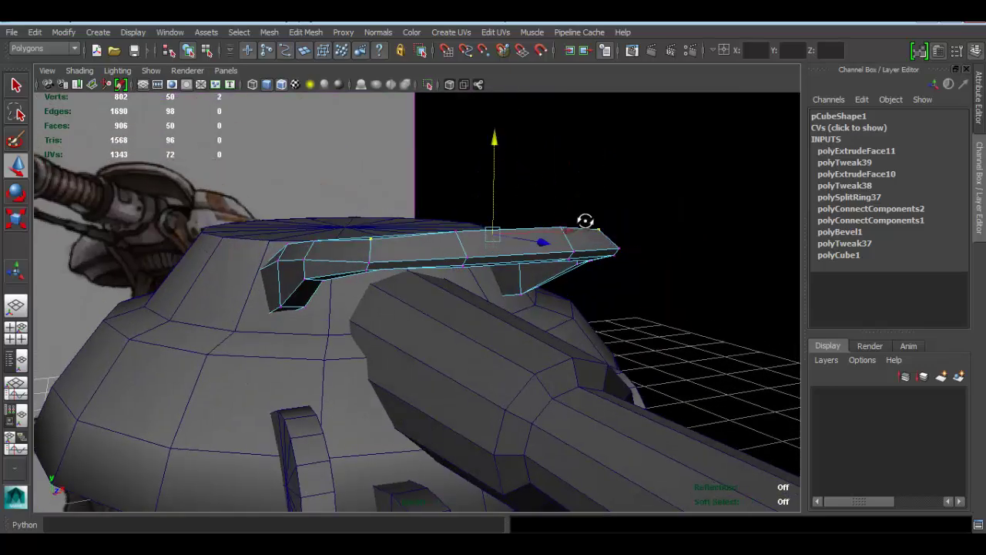
{"action": "left_click_drag", "start_coordinate": [567, 220], "coordinate": [510, 260], "text": "alt"}
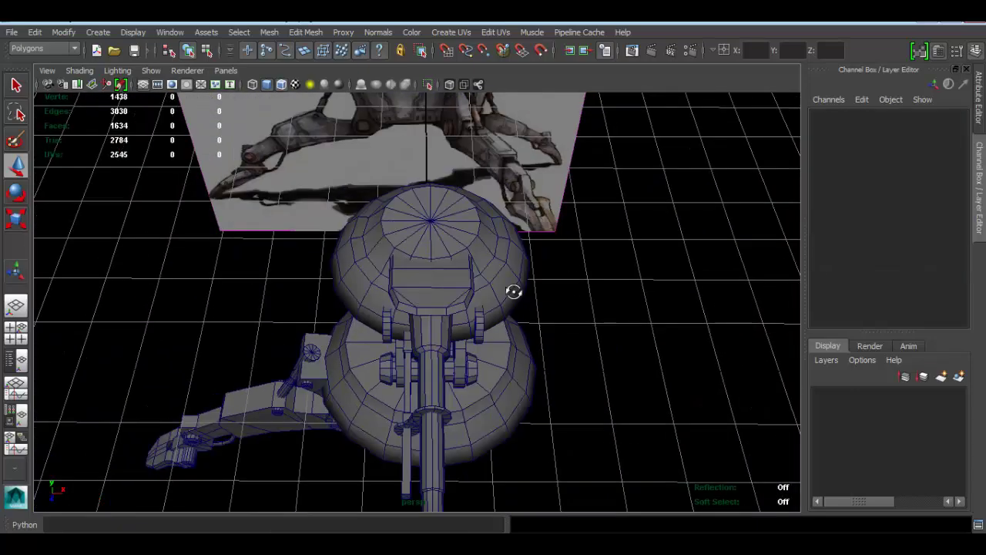
{"action": "left_click_drag", "start_coordinate": [513, 291], "coordinate": [487, 347], "text": "alt"}
{"action": "middle_click_drag", "start_coordinate": [487, 347], "coordinate": [437, 262], "text": "alt"}
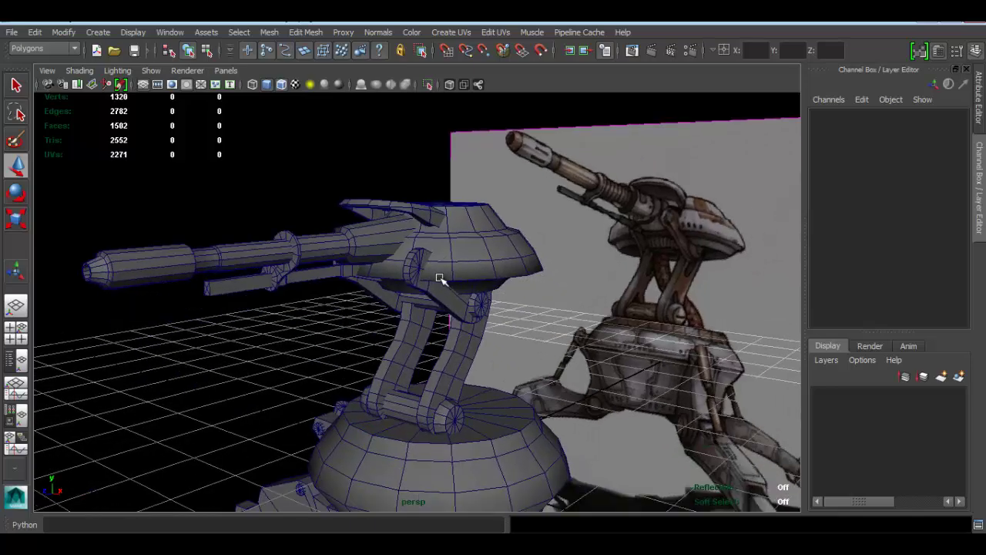